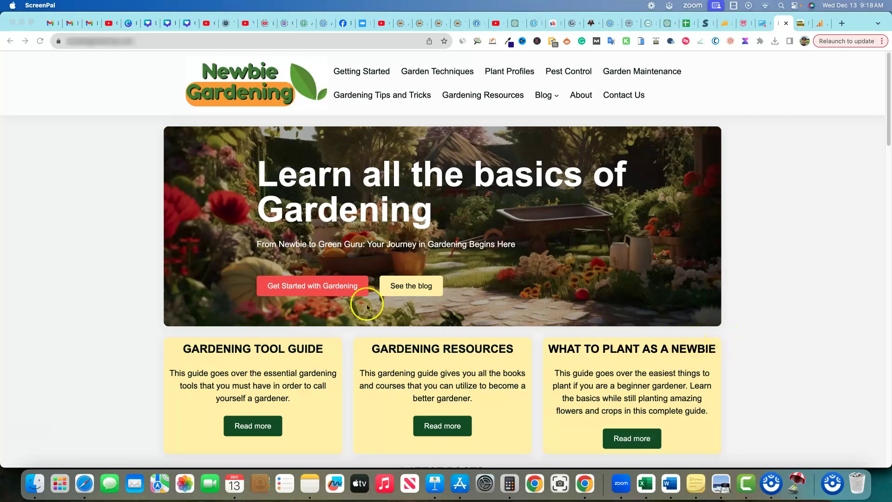
Scroll up and down through the current page to review its contents.
scroll(482, 342, down, 10)
scroll(483, 339, down, 20)
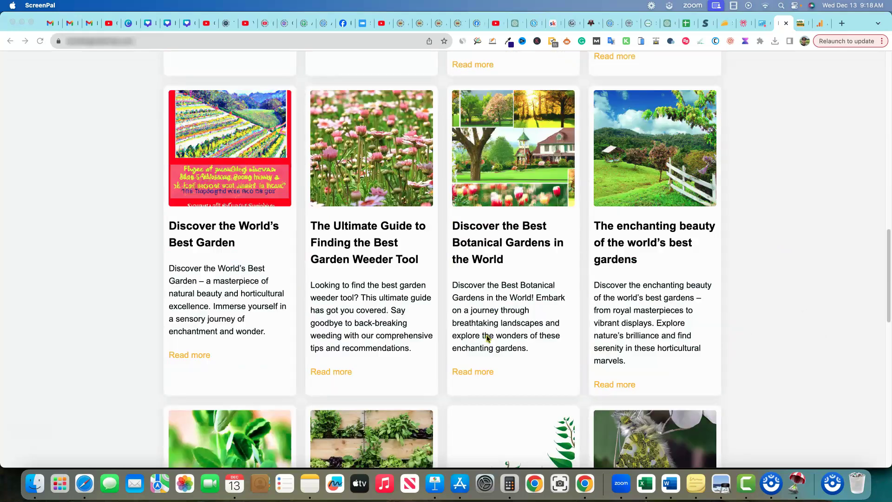
scroll(571, 321, up, 5)
scroll(573, 324, up, 5)
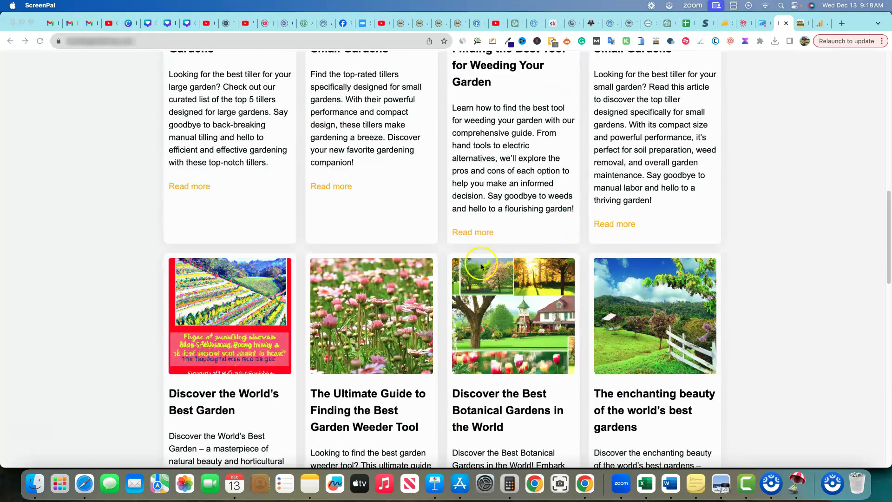
scroll(502, 293, up, 15)
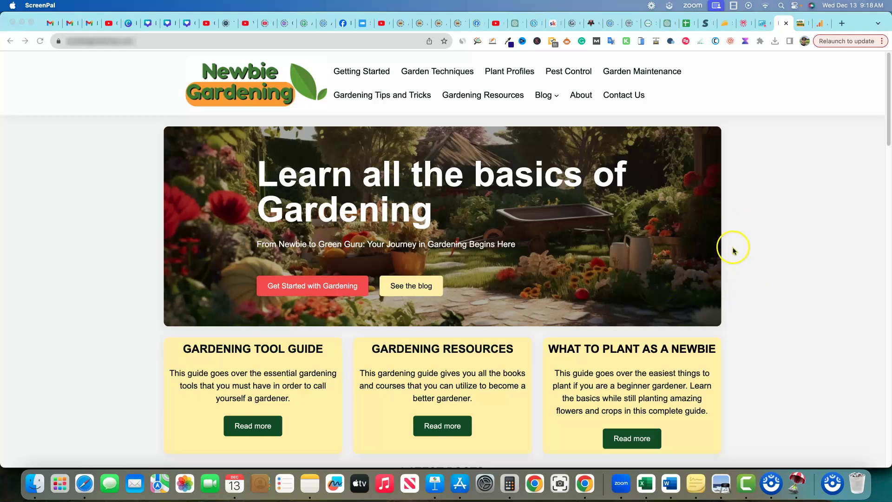
scroll(736, 264, down, 1)
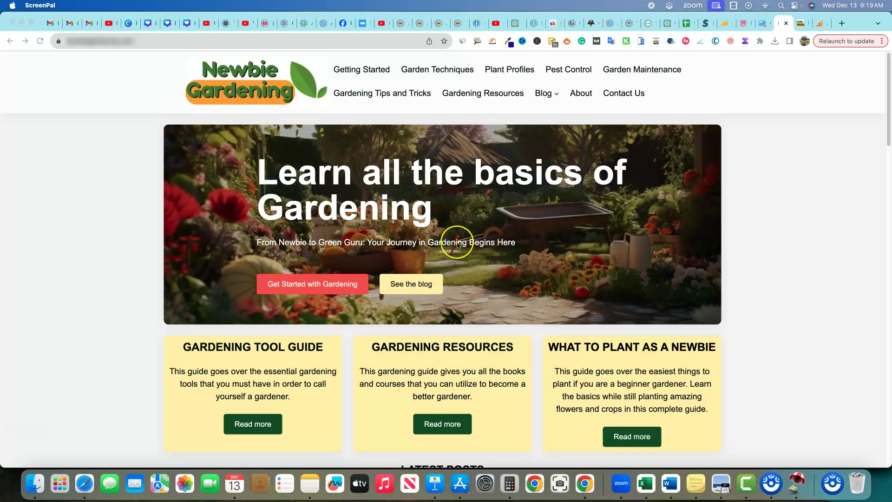
scroll(454, 239, down, 3)
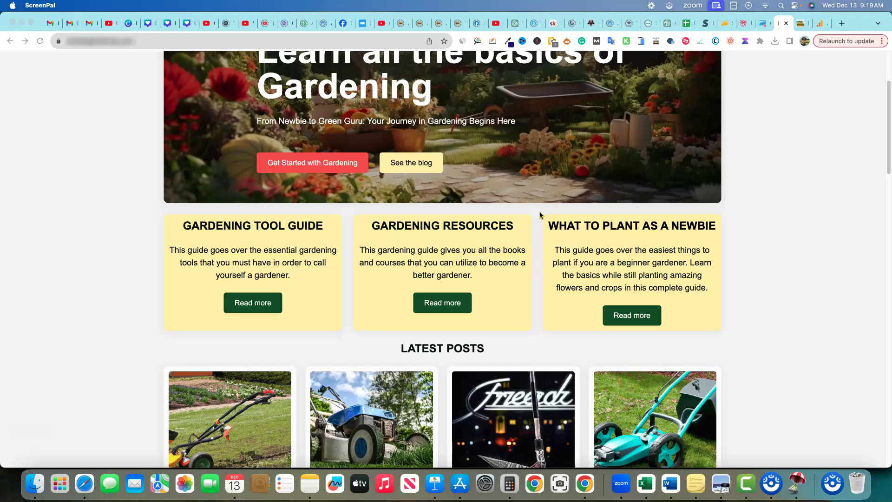
scroll(543, 247, down, 3)
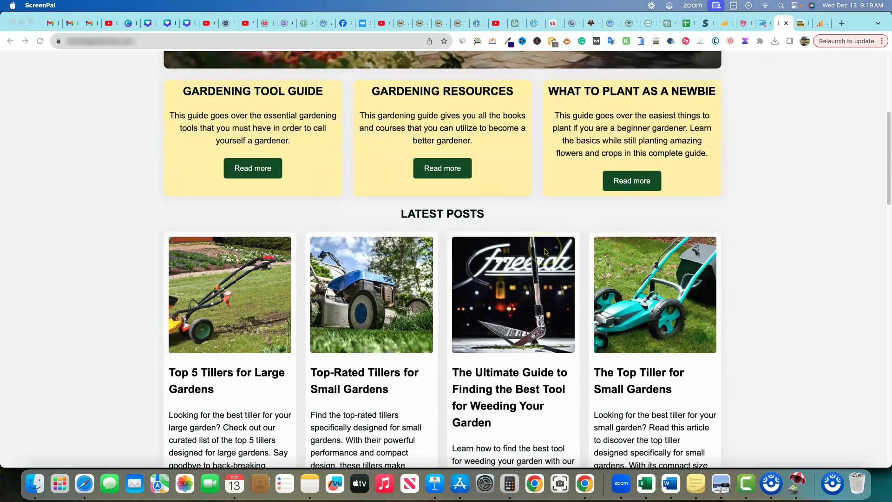
scroll(546, 252, down, 5)
scroll(621, 253, up, 4)
scroll(620, 251, down, 2)
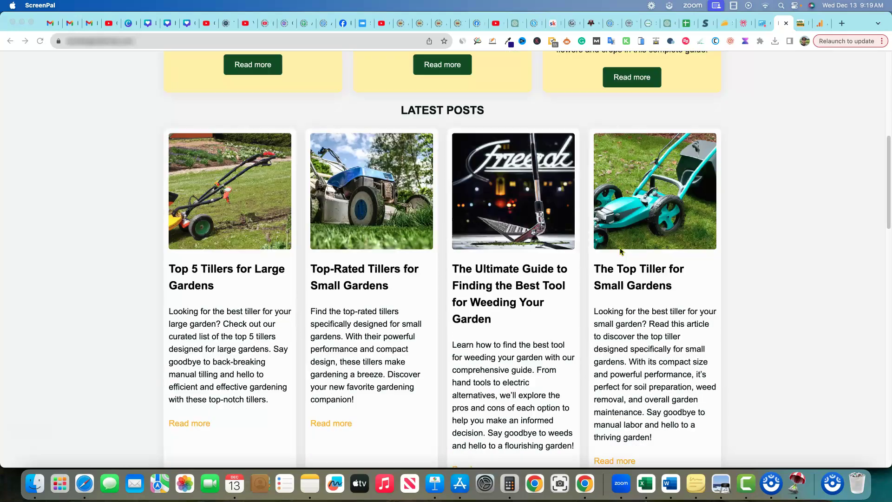
scroll(620, 252, down, 8)
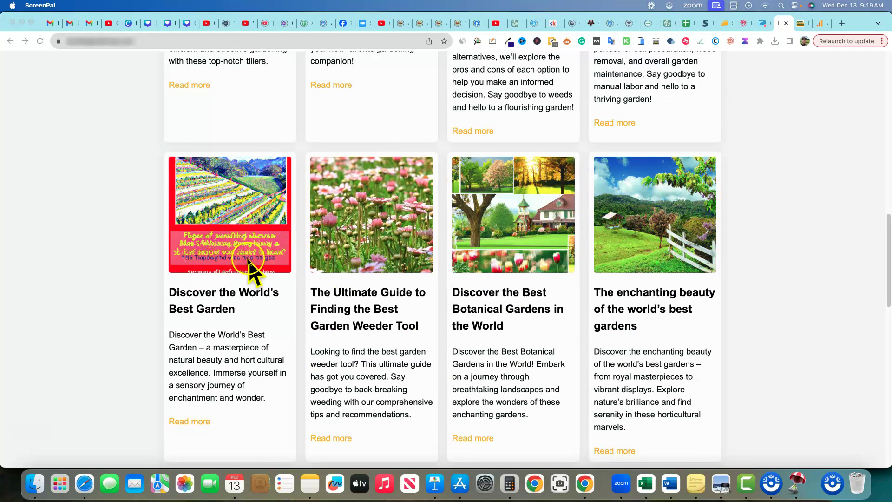
scroll(644, 310, down, 2)
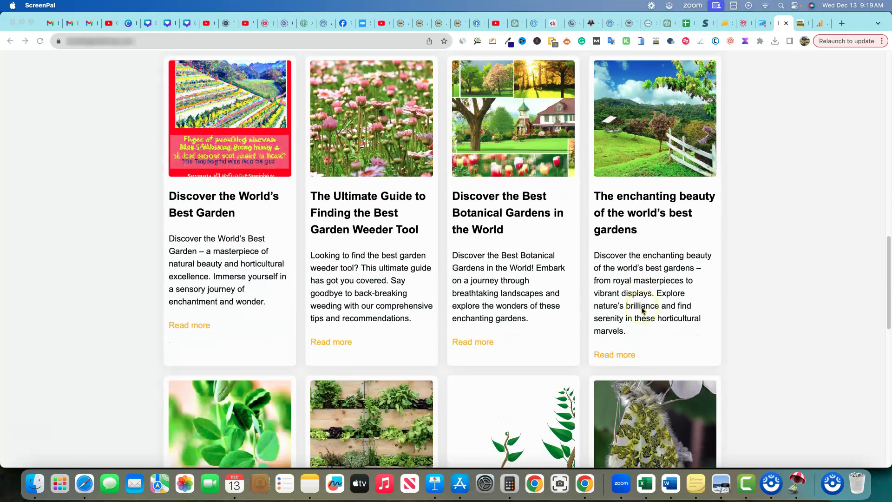
scroll(643, 310, down, 2)
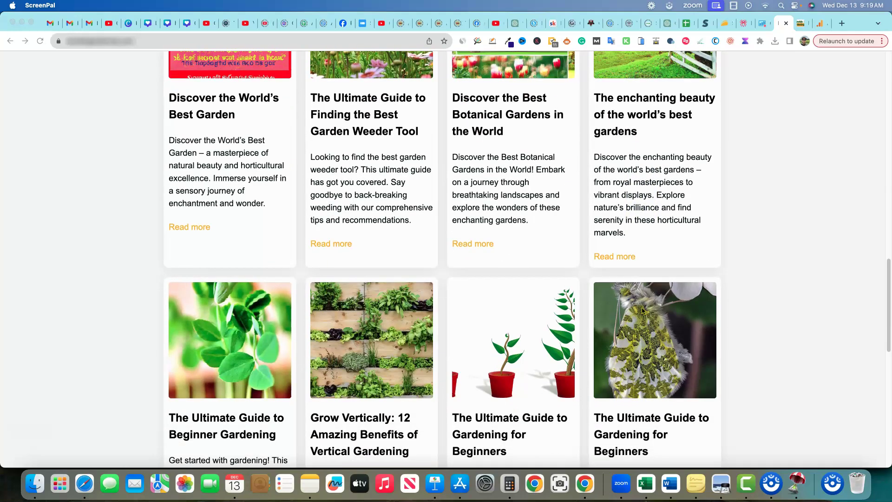
scroll(642, 307, down, 1)
scroll(333, 249, up, 6)
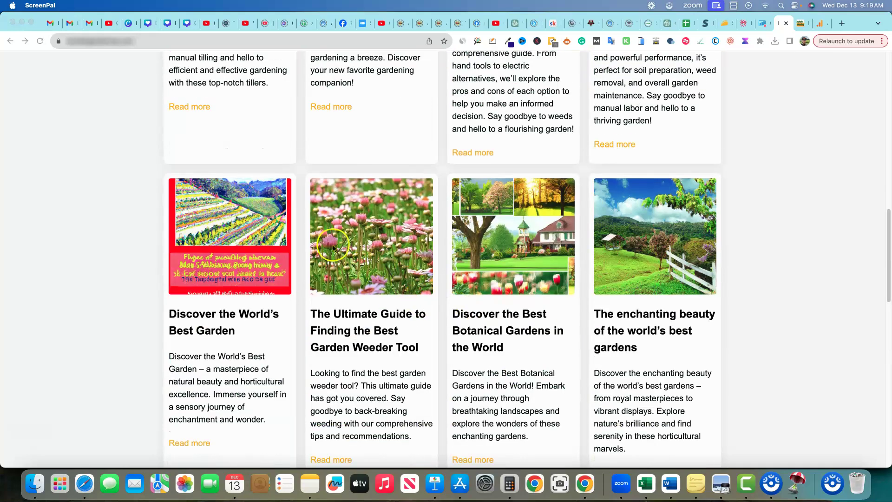
scroll(561, 354, down, 5)
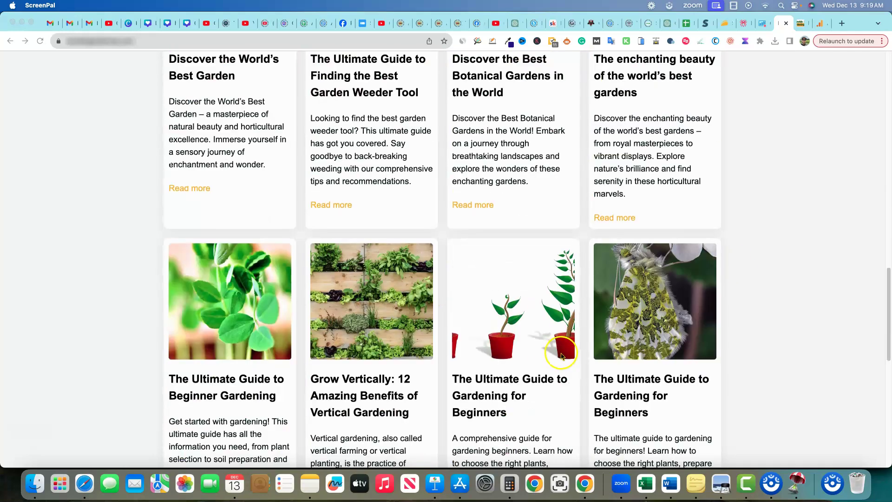
scroll(560, 356, down, 7)
scroll(563, 353, up, 8)
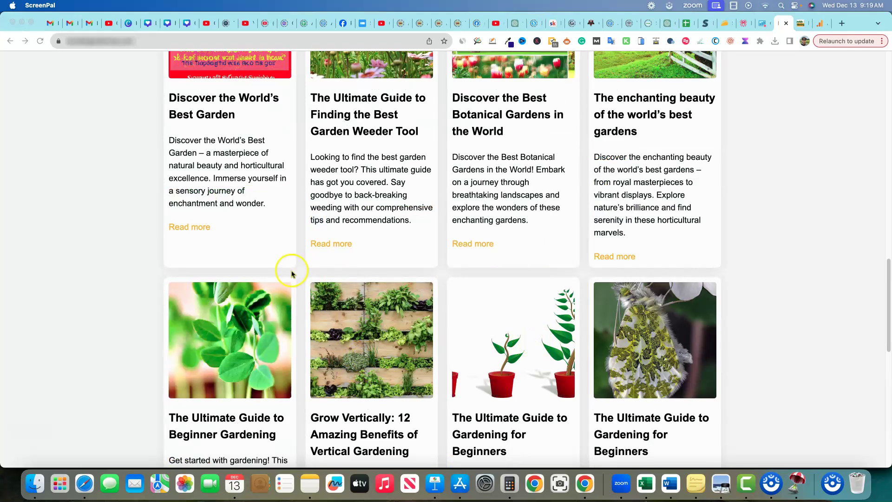
scroll(312, 250, up, 5)
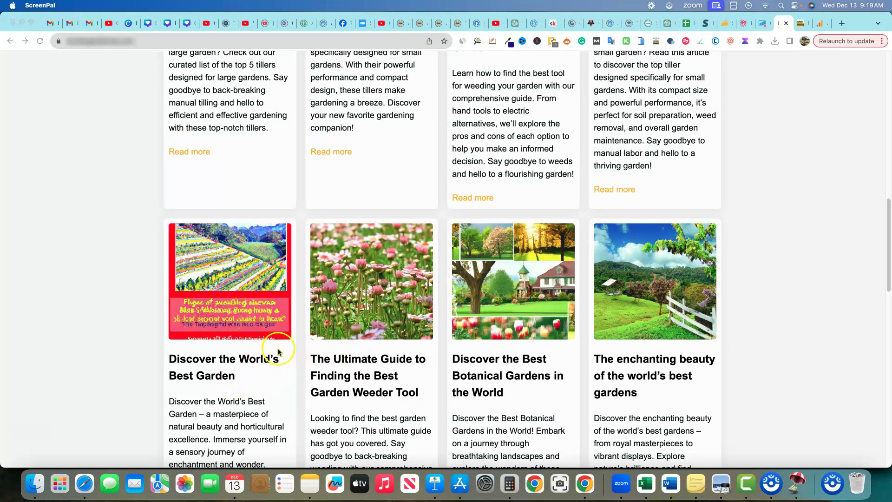
scroll(630, 369, up, 4)
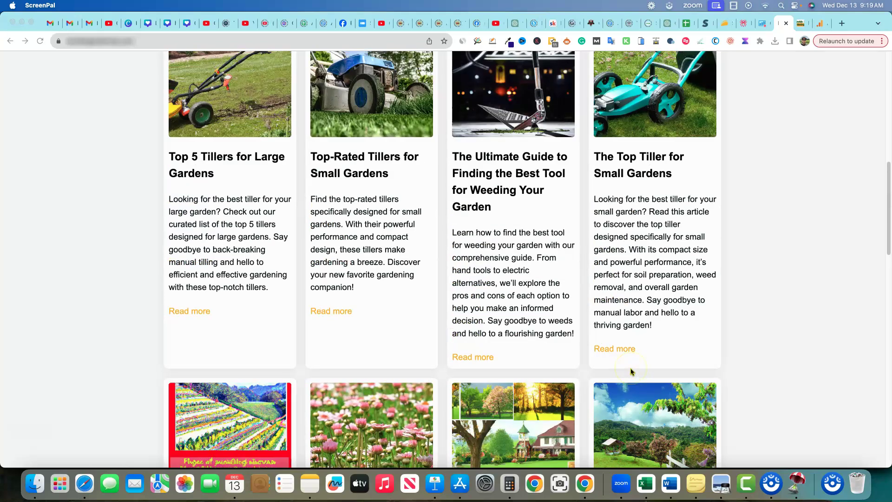
scroll(631, 370, up, 1)
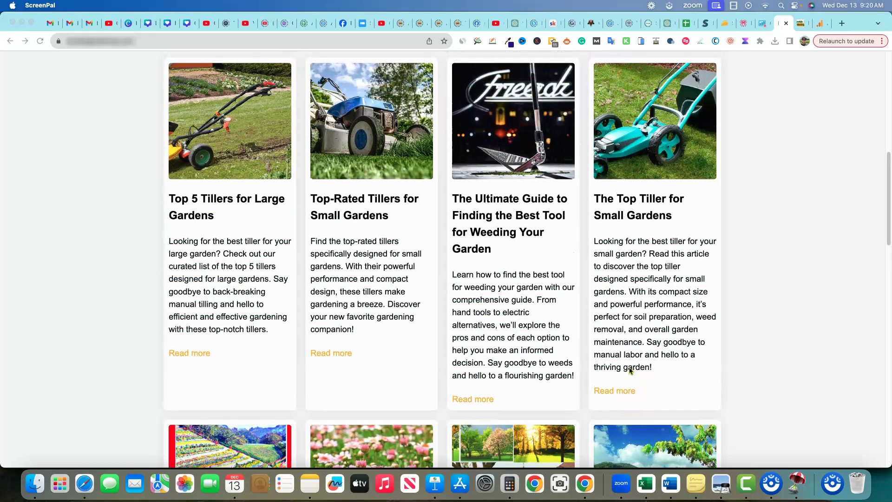
scroll(620, 364, down, 1)
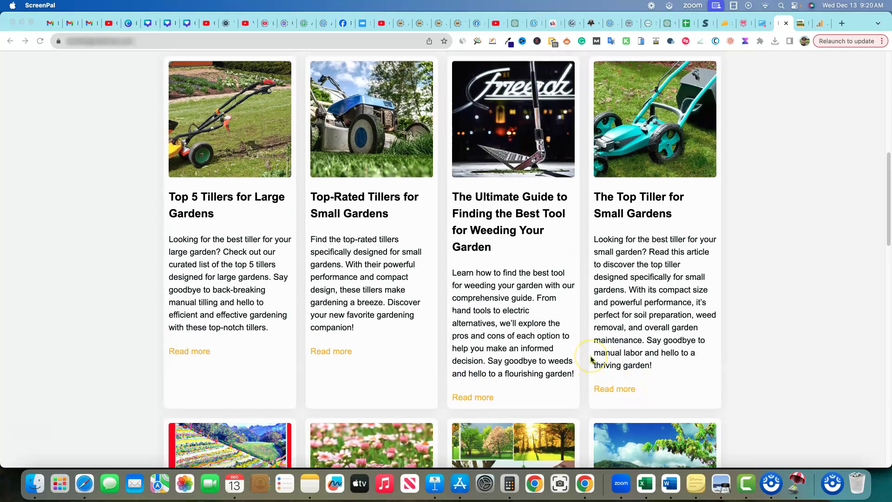
scroll(591, 359, up, 1)
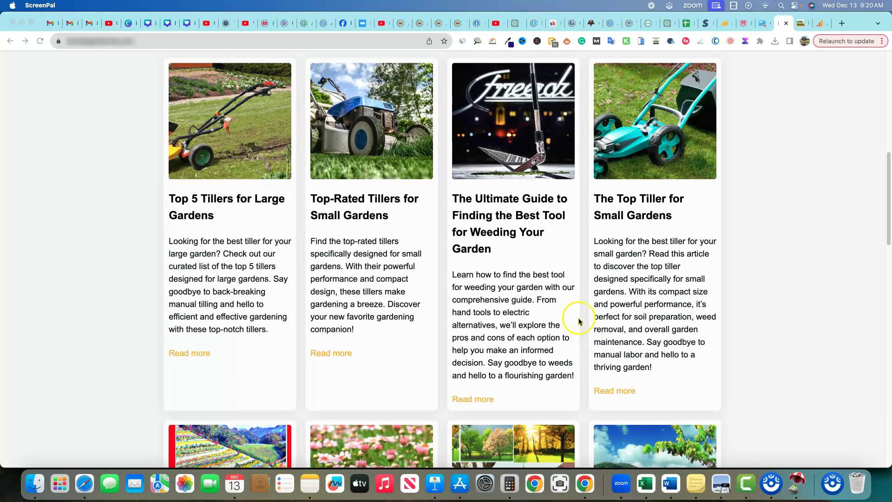
scroll(518, 362, up, 1)
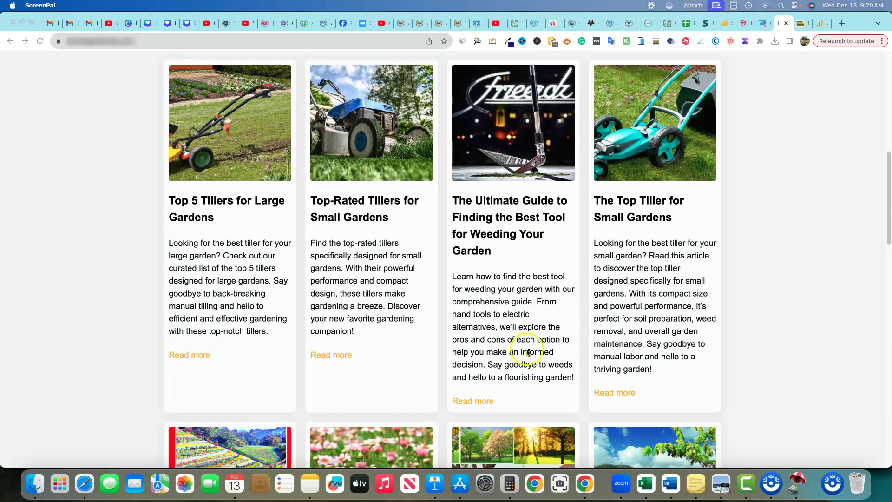
Bring up the WordPress Posts list: 154 posts, four scheduled gardening articles at the top.
click(542, 315)
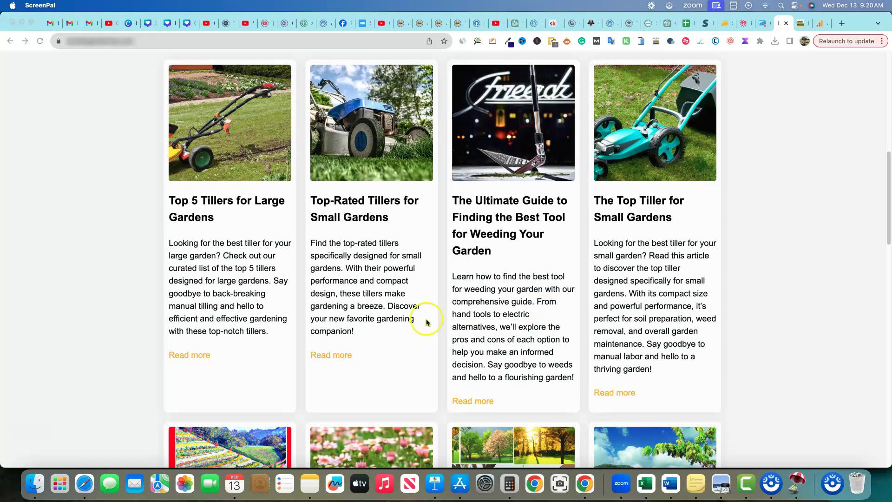
scroll(424, 322, down, 5)
click(226, 363)
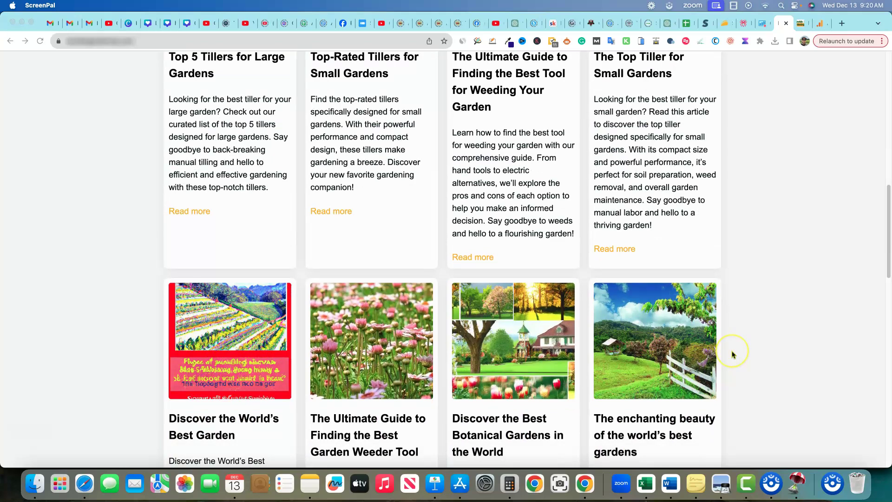
scroll(732, 352, up, 15)
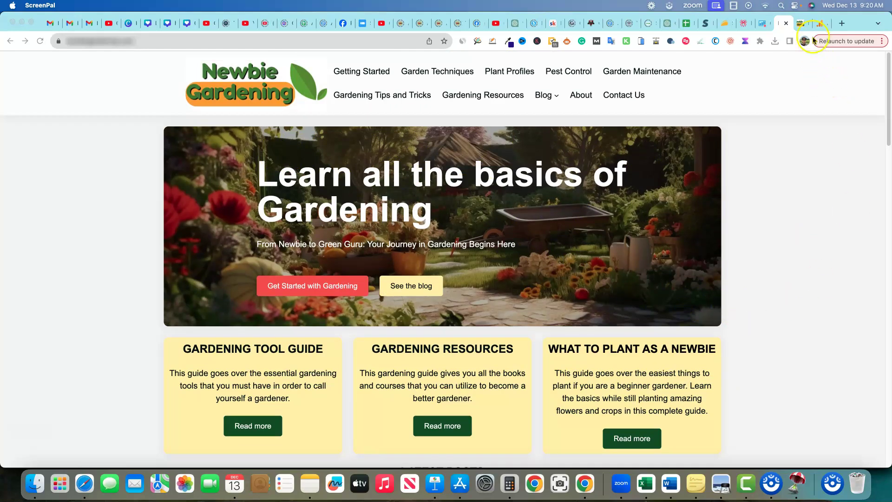
click(801, 25)
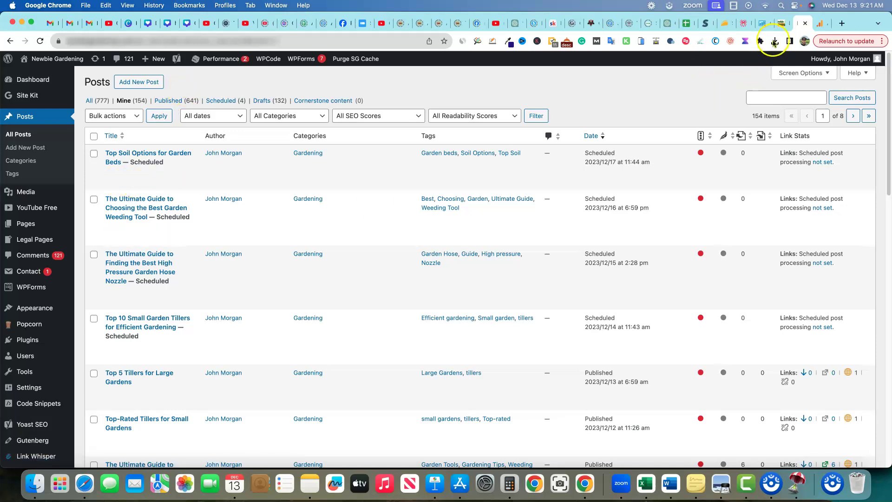
In SEOcrawl for newbiegardening.com, check December's impressions, then view Analytics 3 (API not integrated).
click(742, 26)
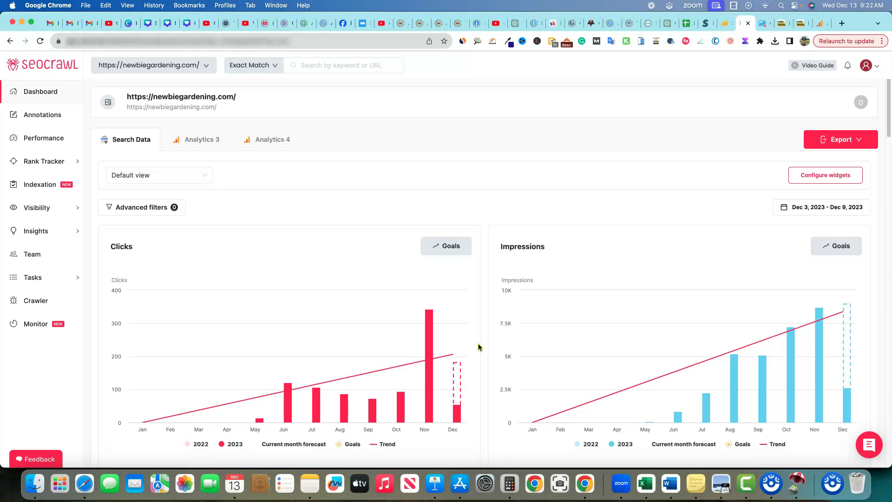
click(844, 312)
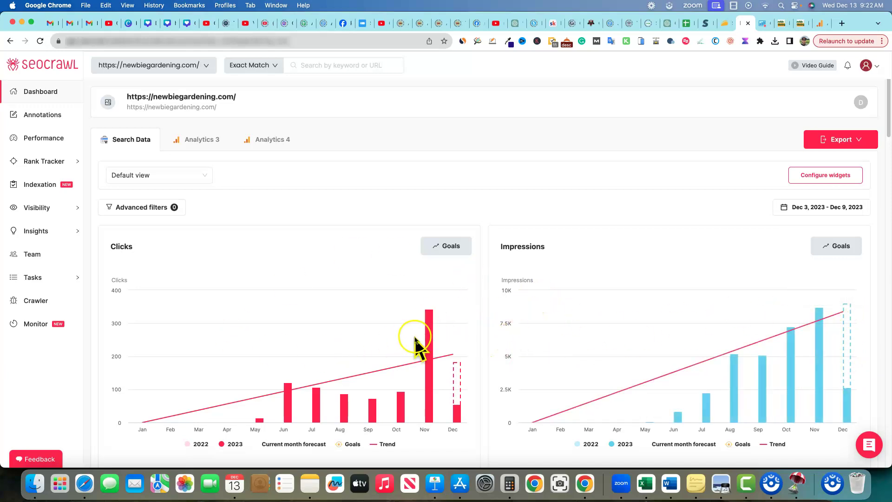
click(202, 137)
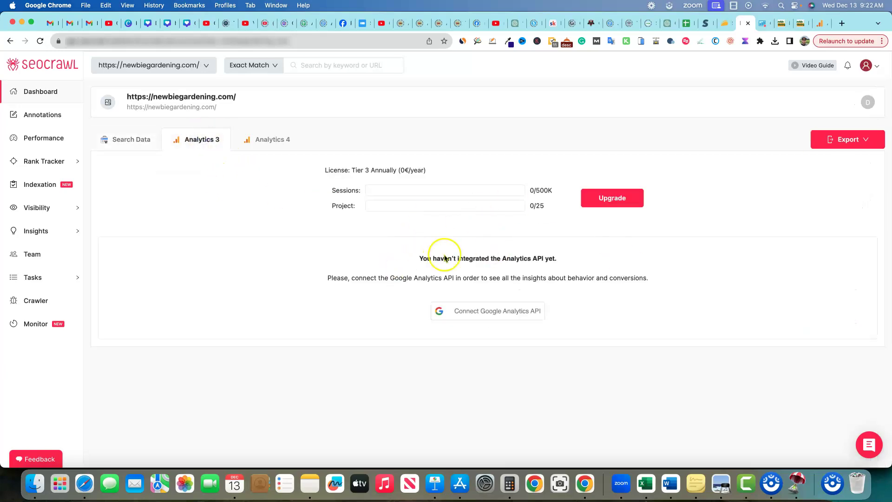
Show the Google Analytics Pages and screens report for May 1–Dec 13, 2023: 3,789 views.
click(819, 24)
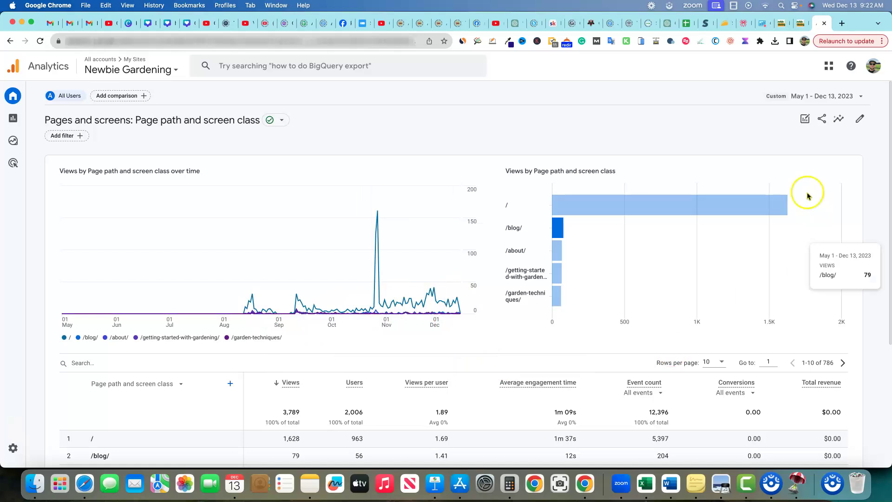
Set the Pages and screens report's date range to Last 12 months.
click(860, 96)
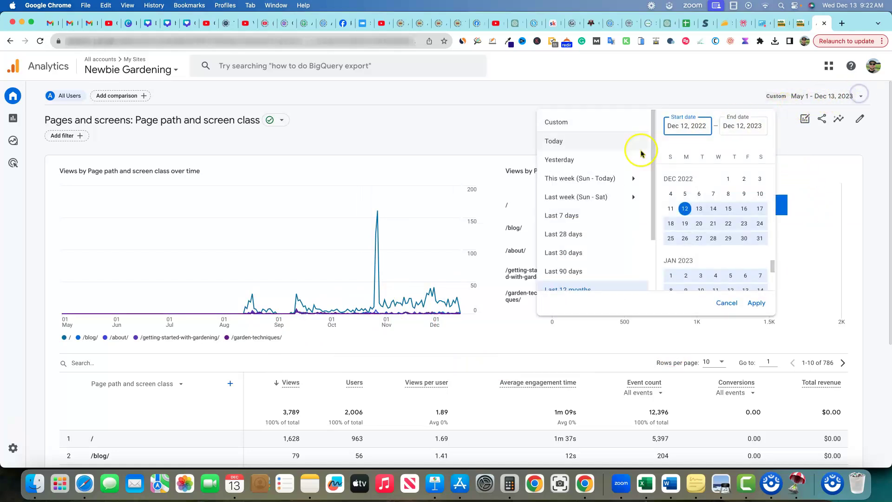
click(564, 287)
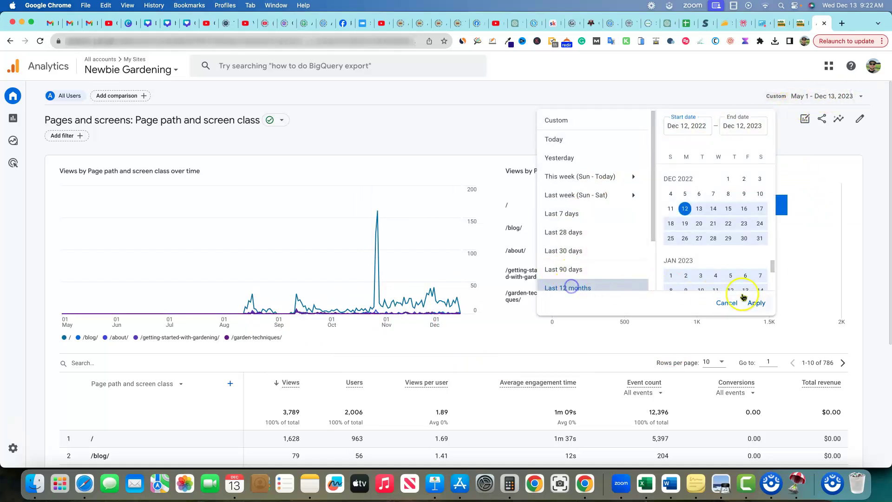
click(753, 303)
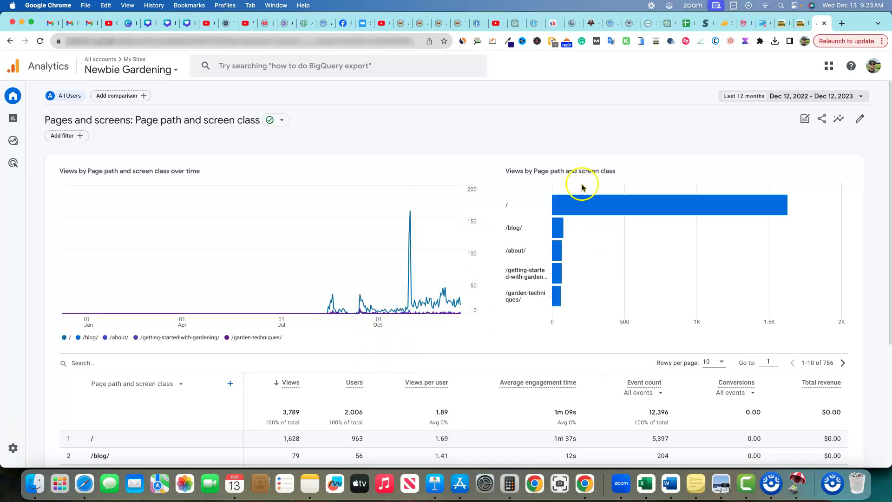
Narrow the range to Last 30 days (Nov 13–Dec 12, 2023) and review its 909 views.
click(828, 97)
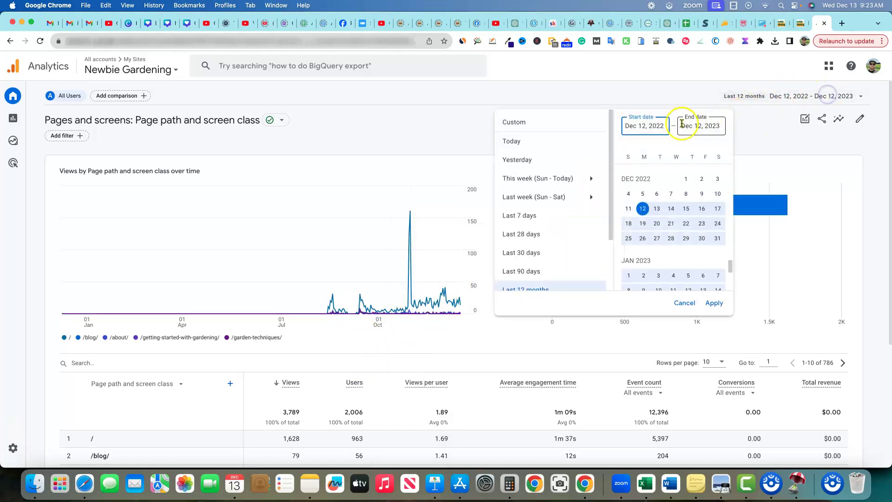
click(539, 253)
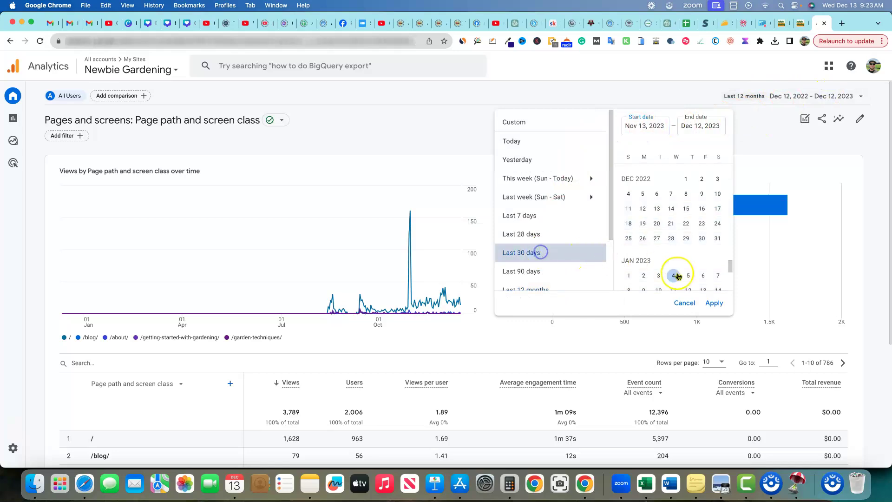
click(712, 303)
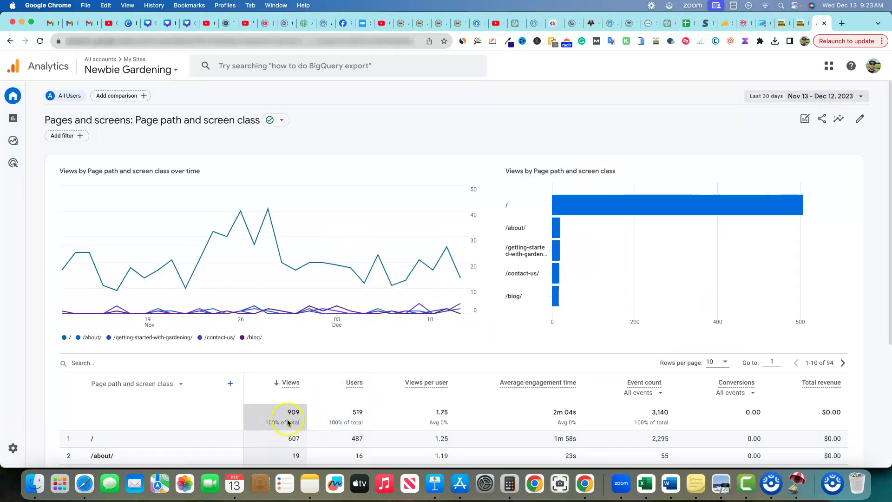
scroll(293, 408, down, 1)
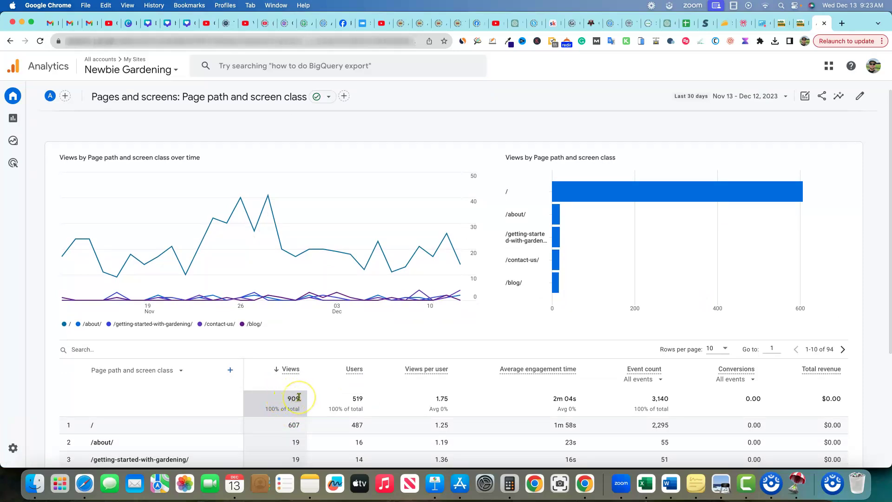
scroll(299, 397, up, 1)
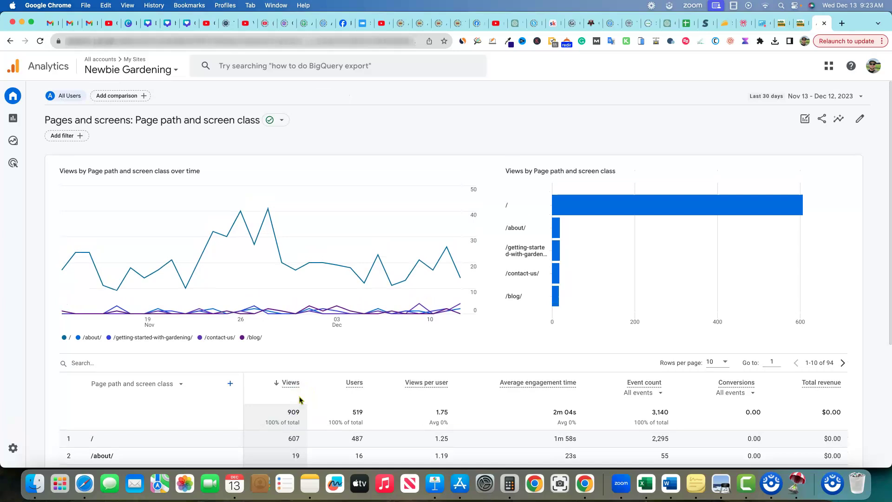
mouse_move(442, 273)
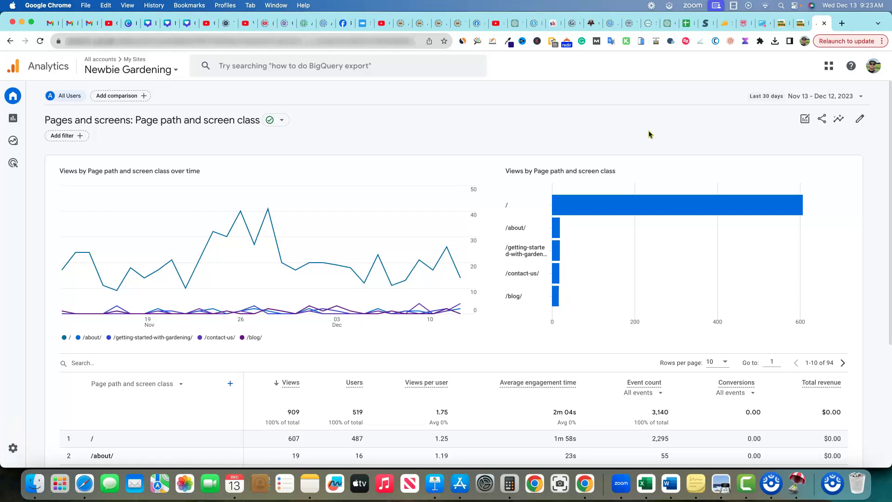
mouse_move(441, 251)
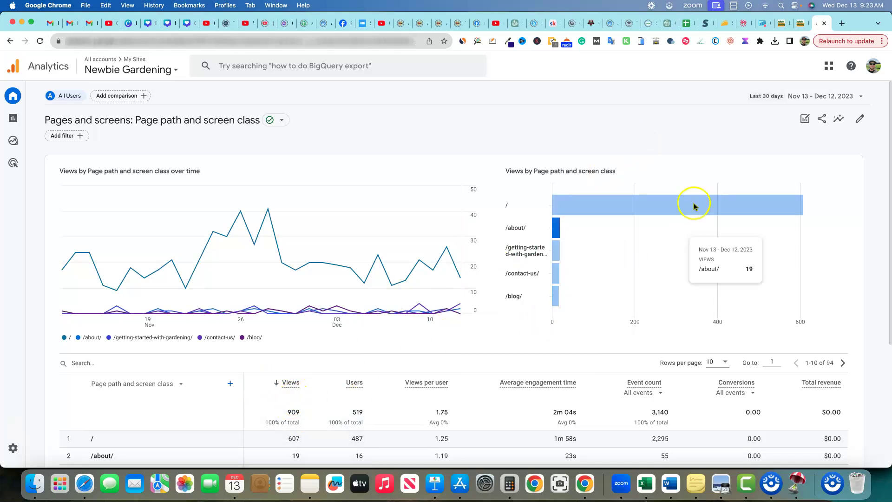
click(705, 138)
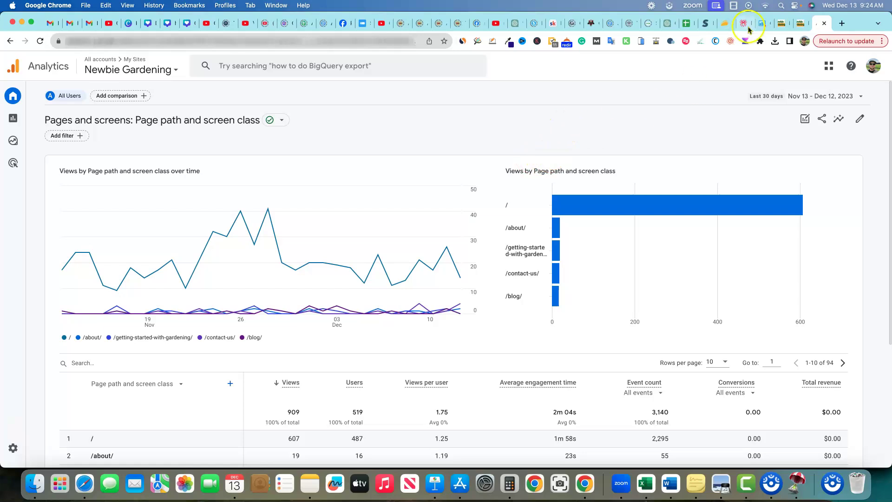
Read the 'Top 5 Tillers for Large Gardens' post, then return to SE Ranking traffic research.
click(778, 23)
scroll(425, 316, down, 5)
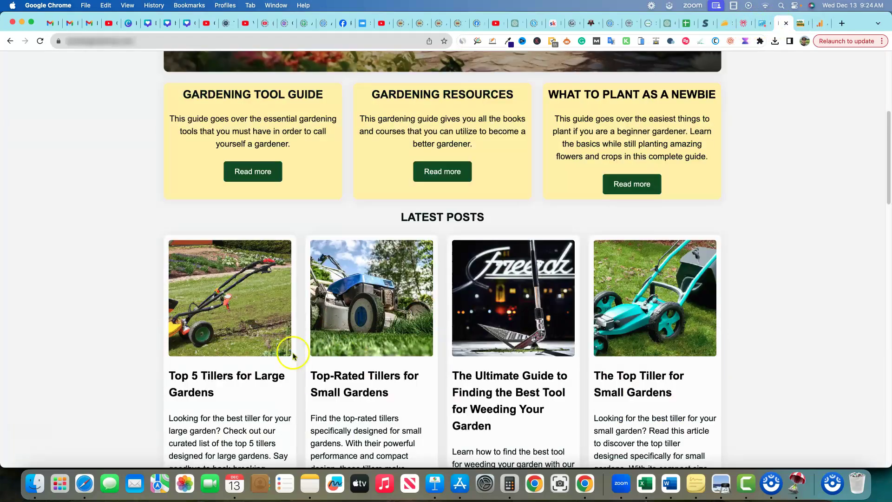
click(244, 375)
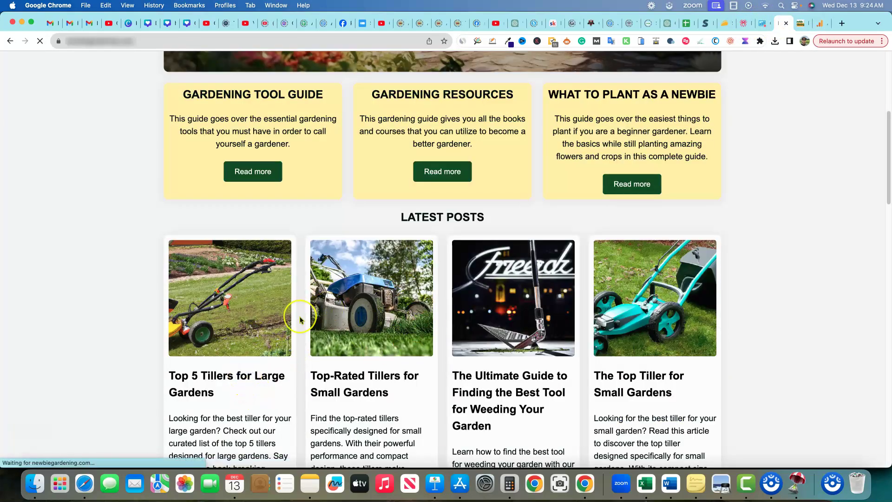
scroll(464, 311, down, 5)
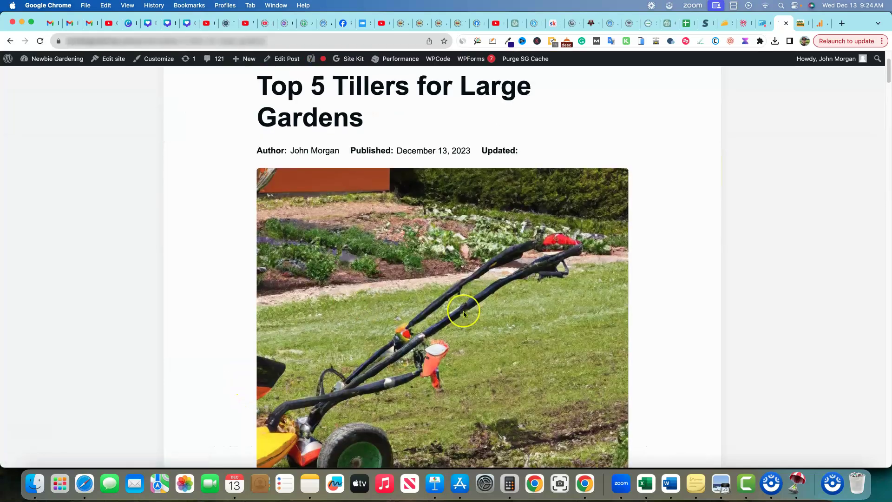
scroll(463, 313, down, 10)
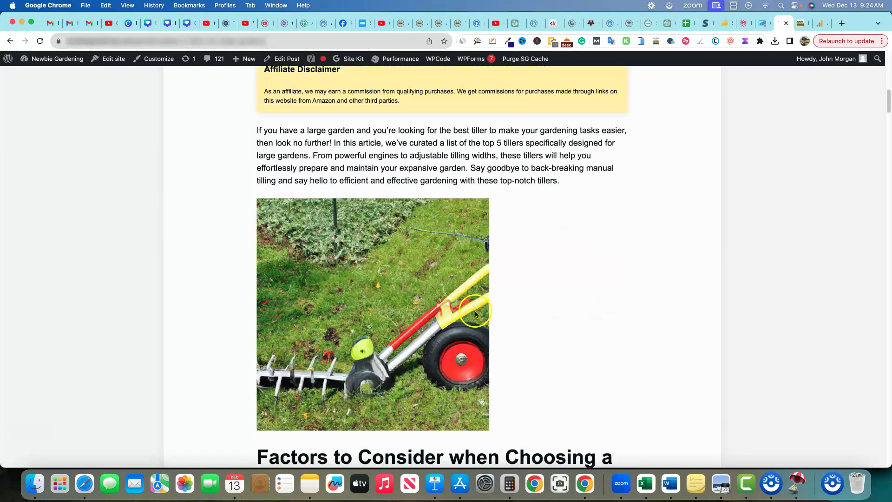
scroll(497, 311, down, 12)
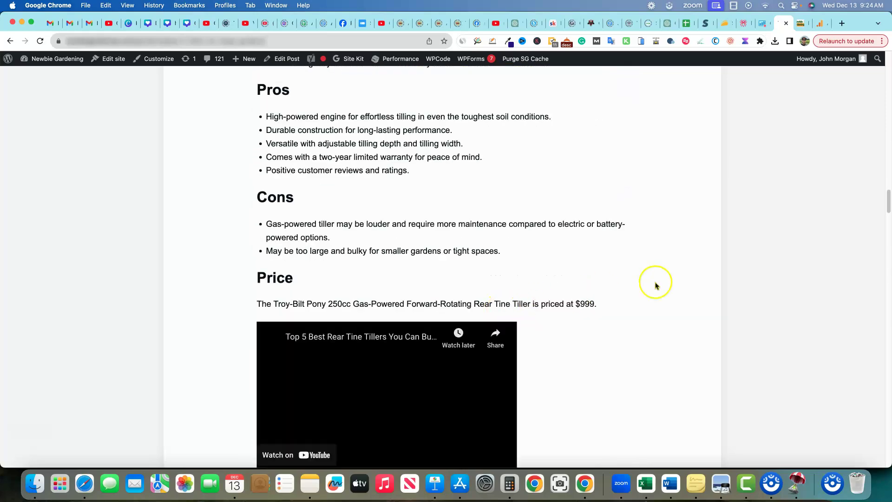
scroll(674, 279, up, 5)
scroll(694, 274, up, 20)
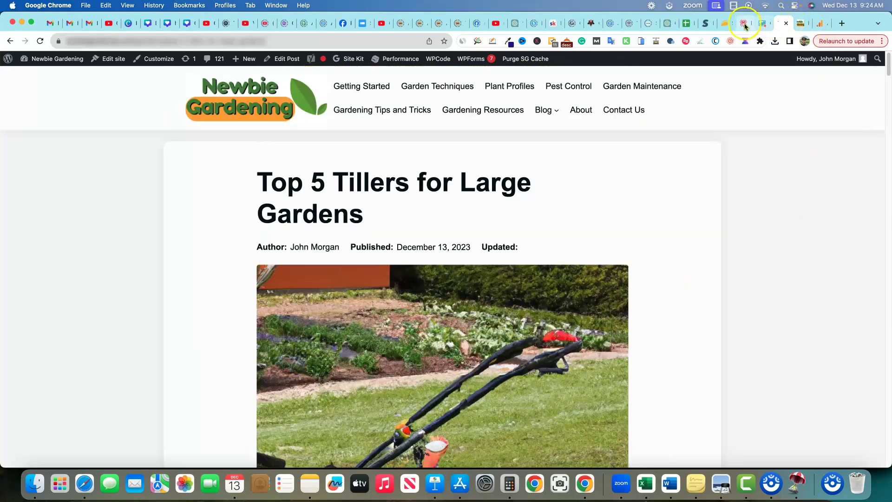
click(762, 24)
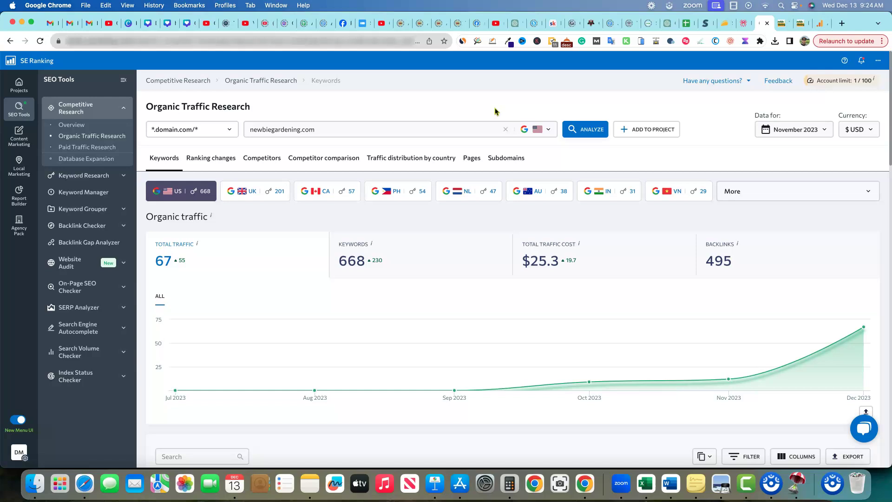
drag(253, 129, 321, 129)
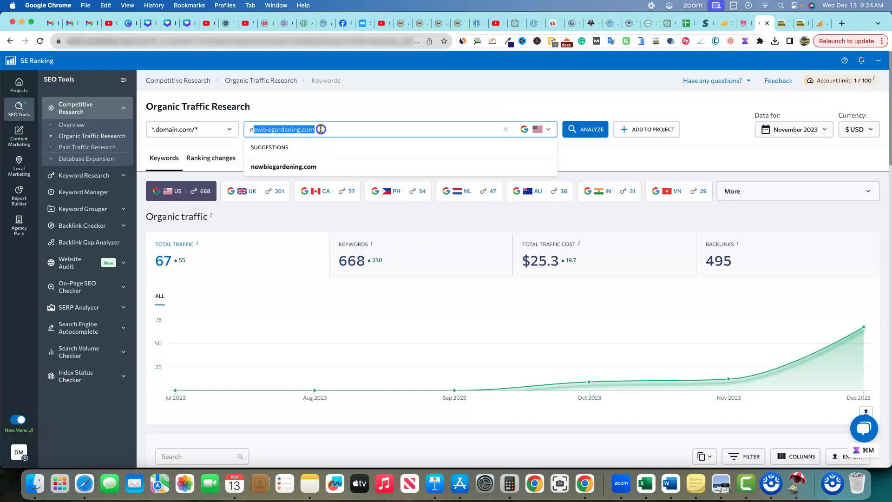
click(344, 104)
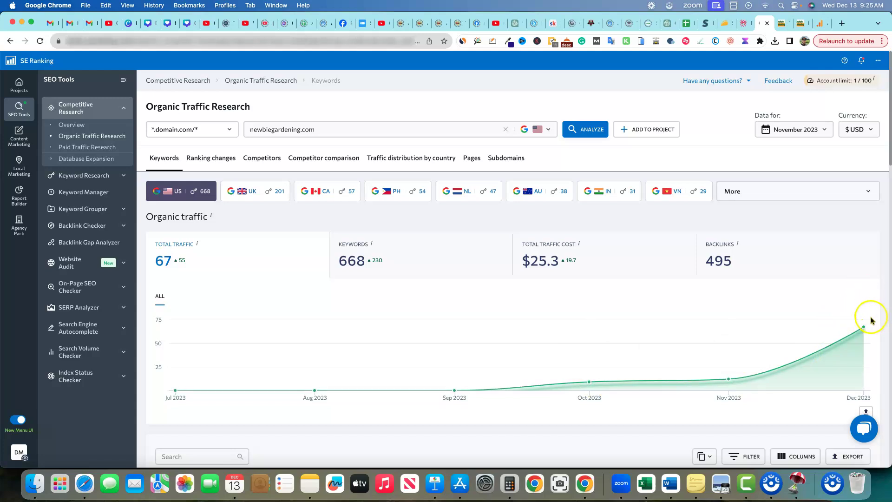
mouse_move(865, 327)
click(830, 238)
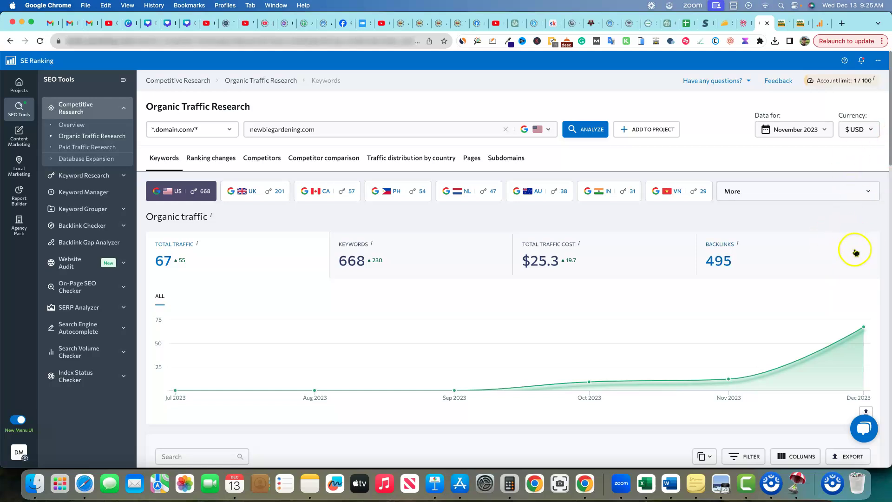
click(863, 328)
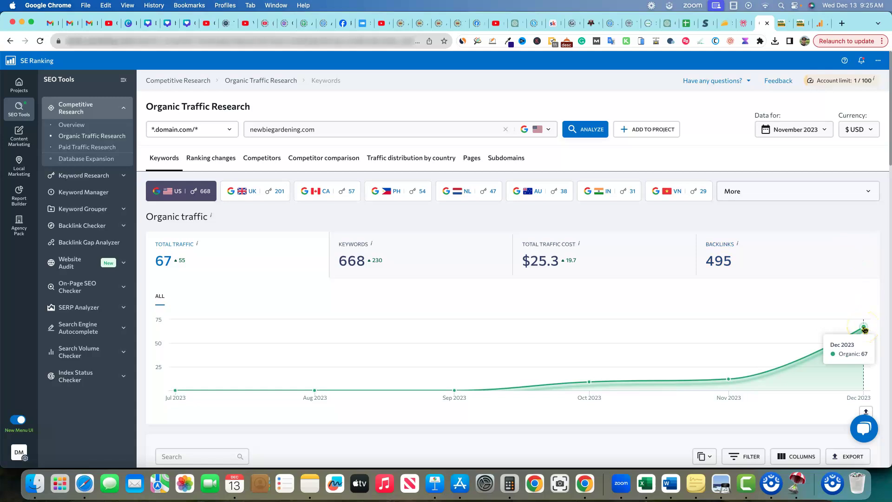
click(863, 329)
Plot ranking keywords and read monthly breakdowns, rising from near zero in July to 668 by December 2023.
click(417, 266)
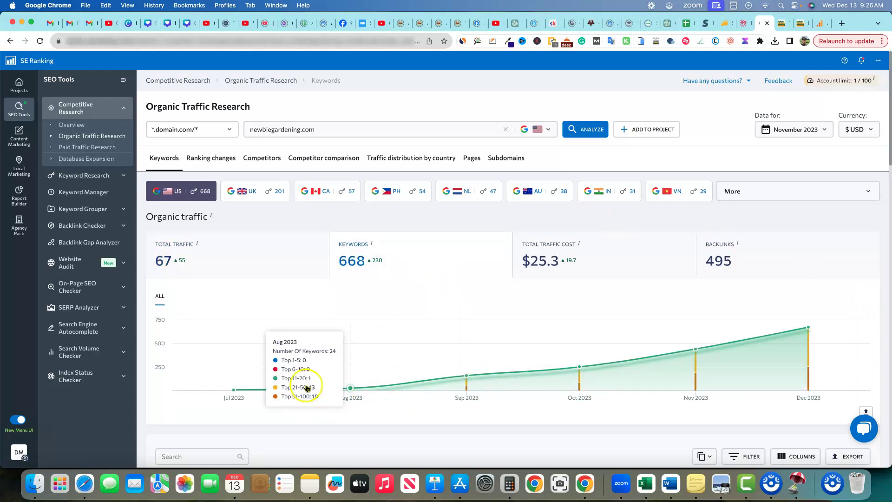
click(247, 389)
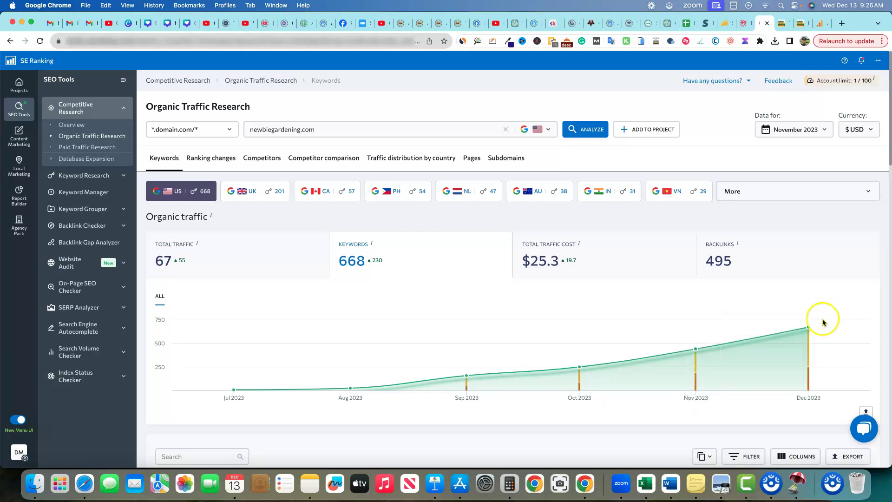
mouse_move(810, 328)
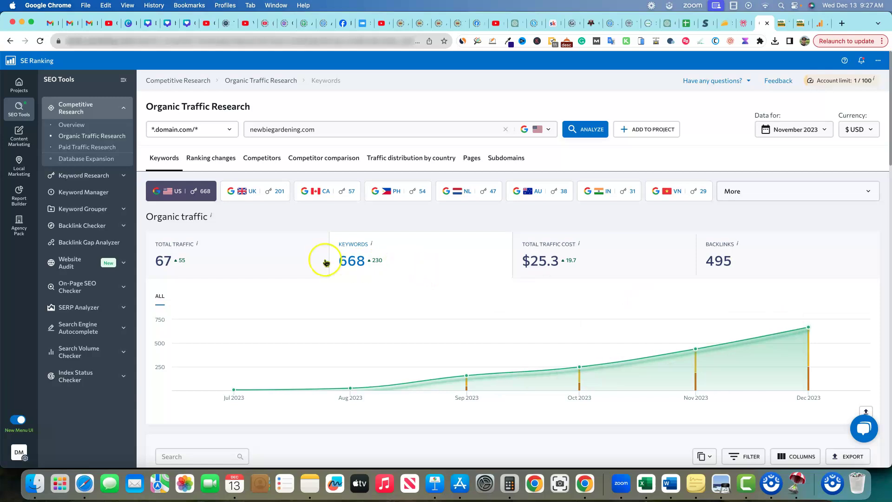
Cycle the chart through traffic, keywords and traffic cost, ending on backlinks: 371 by May, 495 by December 2023.
click(304, 256)
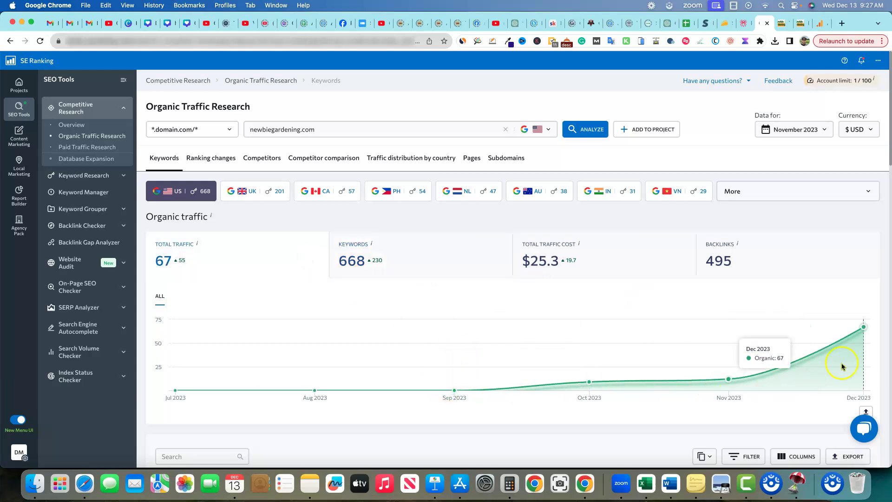
click(454, 253)
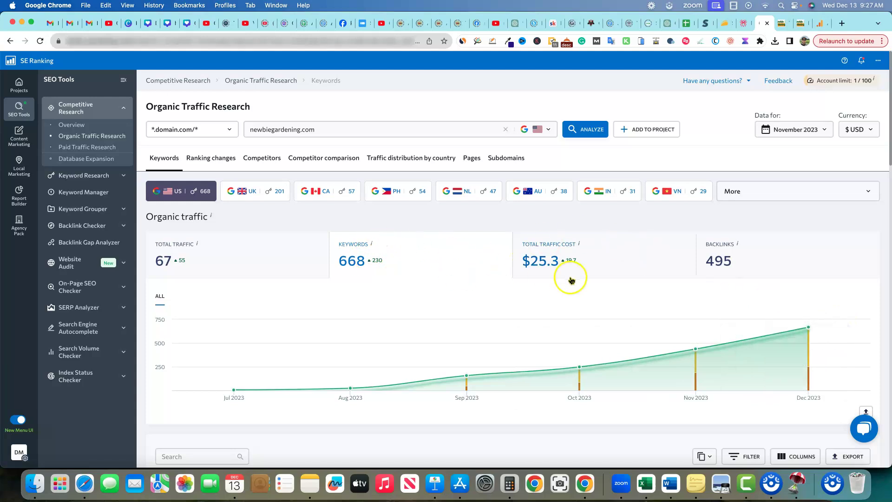
click(609, 262)
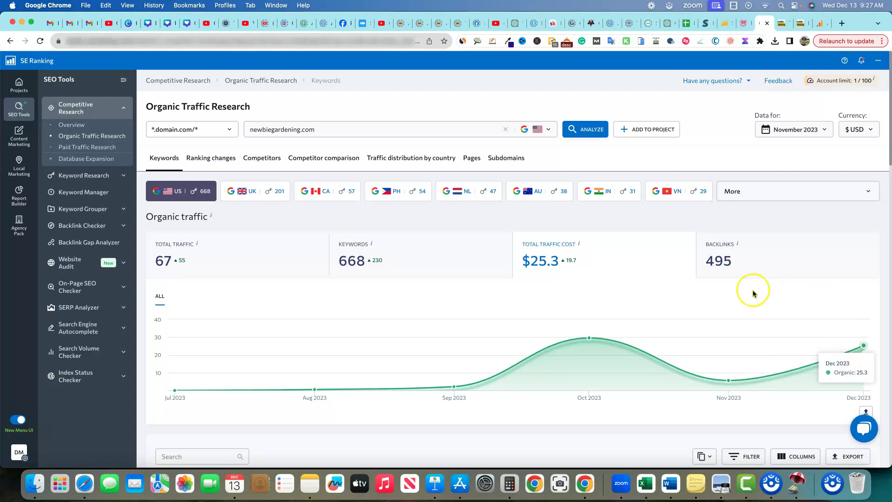
click(748, 262)
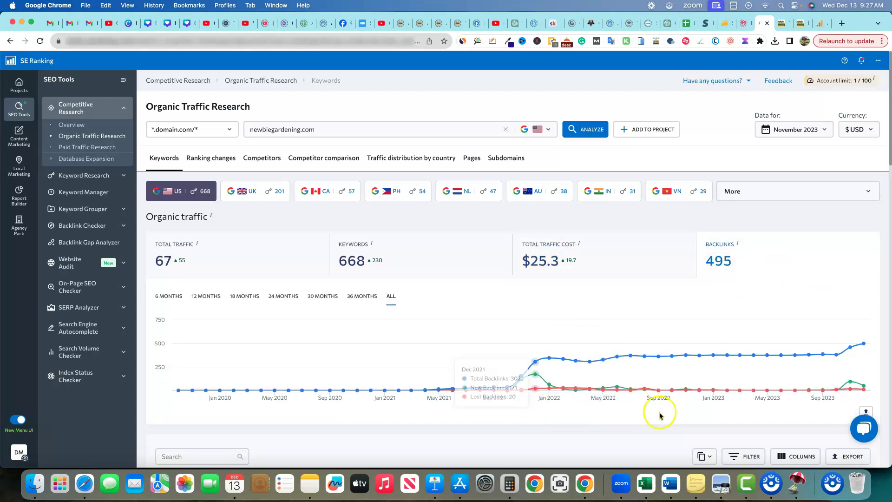
mouse_move(766, 384)
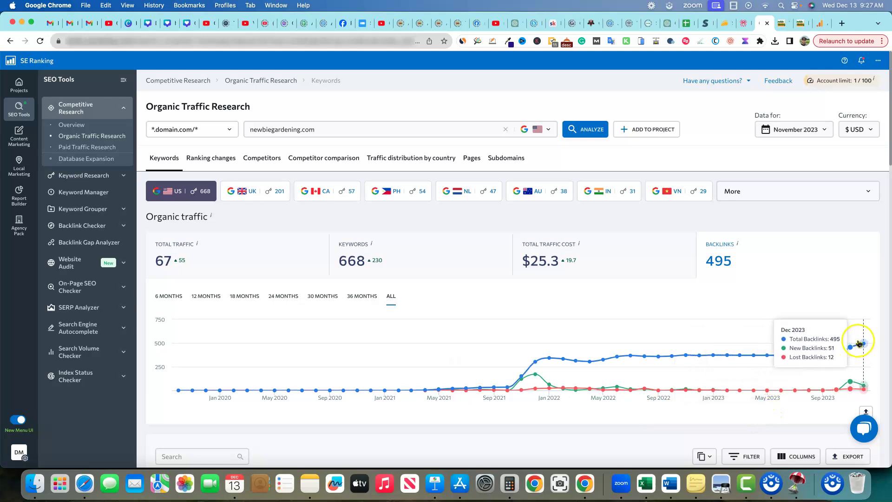
mouse_move(864, 342)
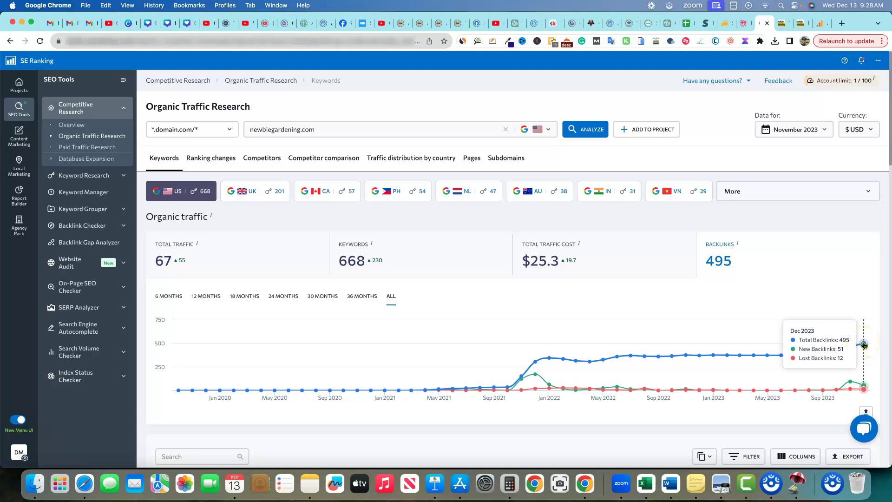
Browse the 668-keyword table and sort it by Search Vol., highest first.
scroll(649, 342, down, 6)
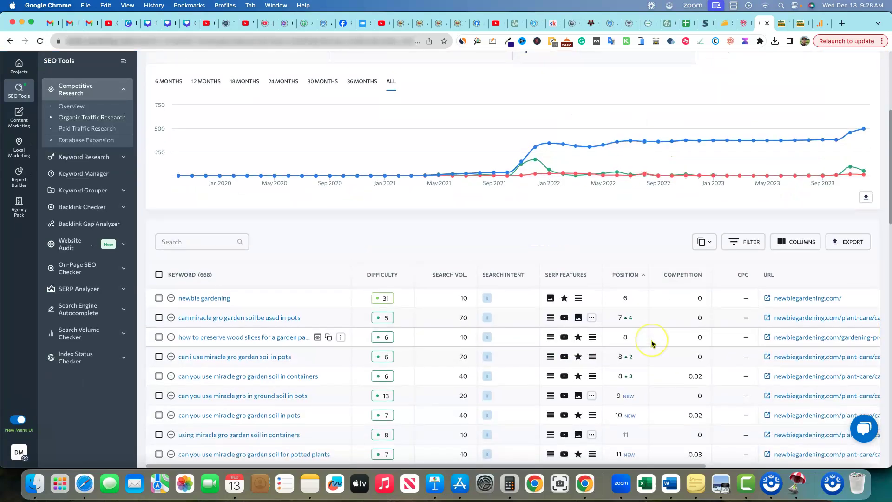
scroll(569, 332, down, 2)
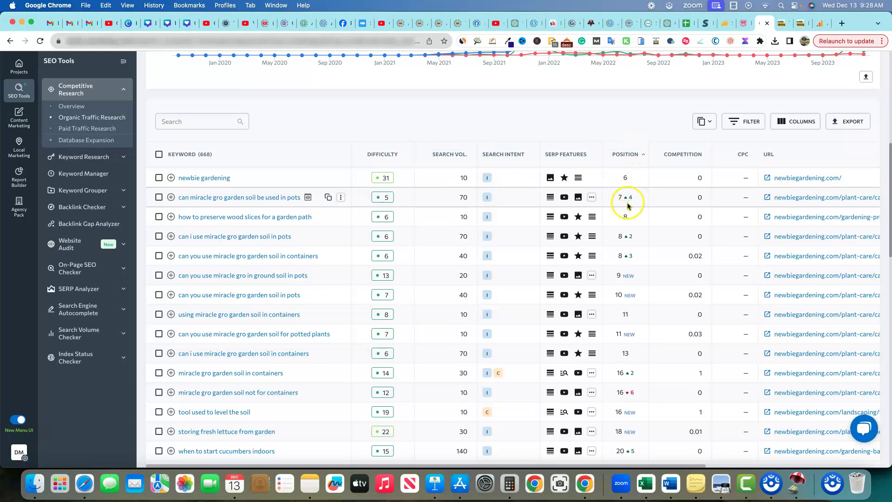
scroll(629, 353, down, 8)
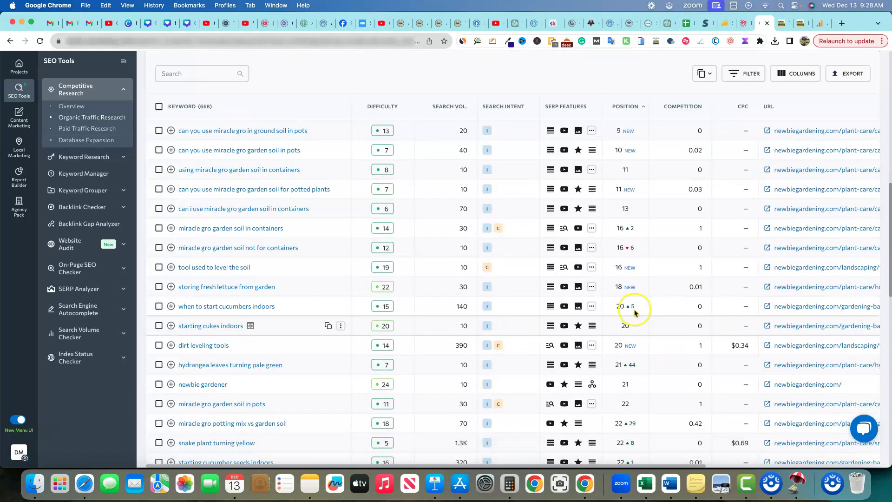
scroll(625, 365, down, 9)
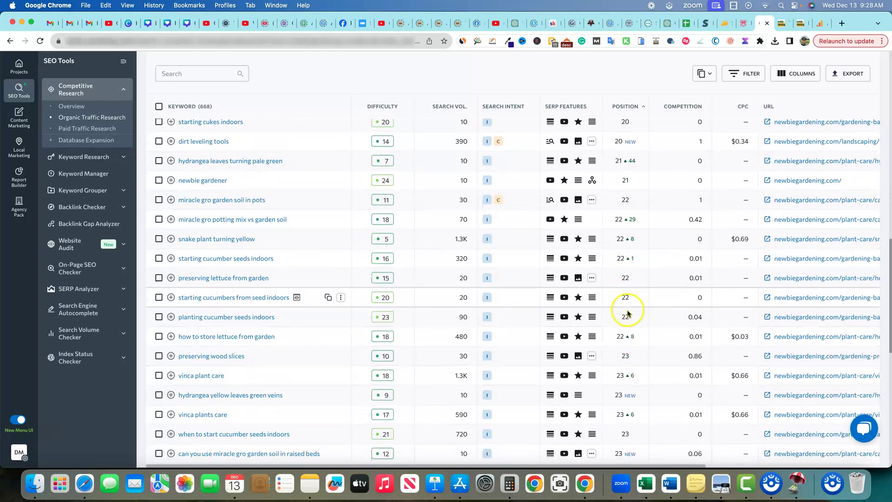
scroll(632, 367, up, 10)
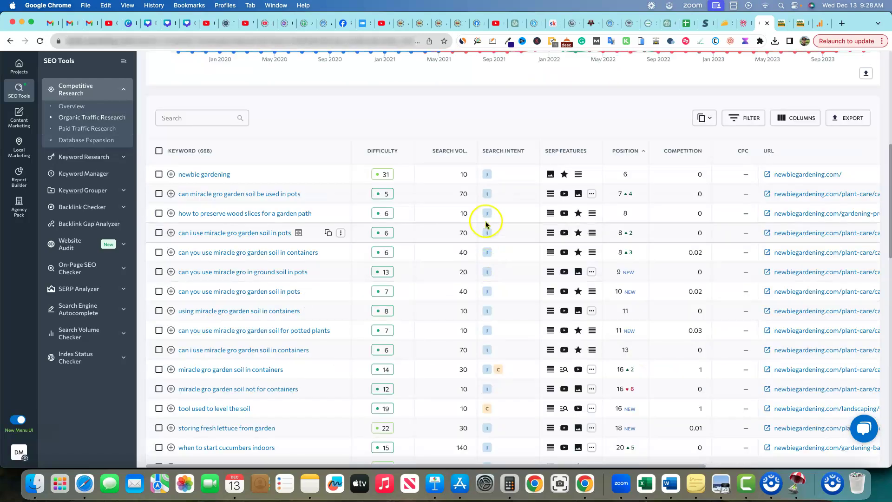
scroll(468, 410, down, 5)
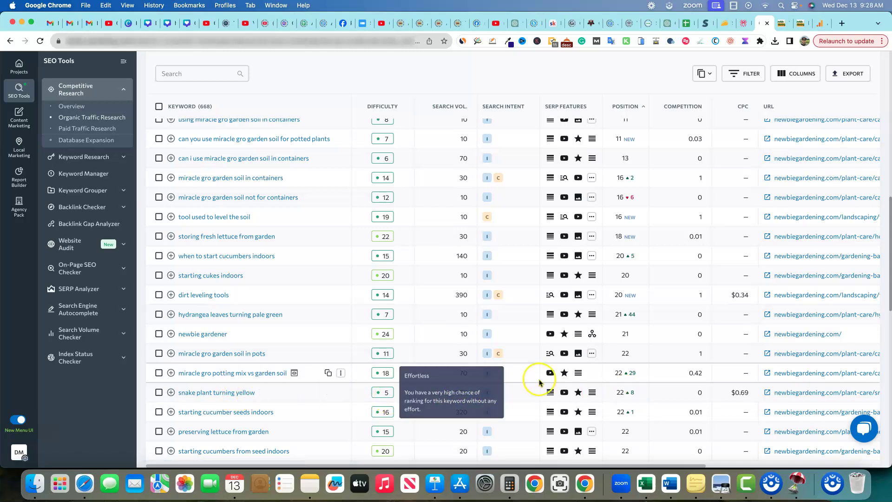
scroll(539, 382, down, 5)
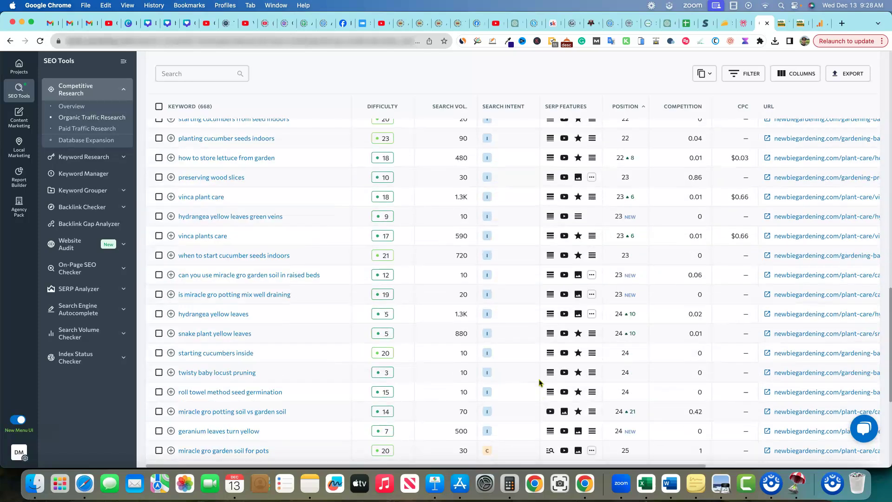
scroll(534, 378, up, 10)
click(459, 276)
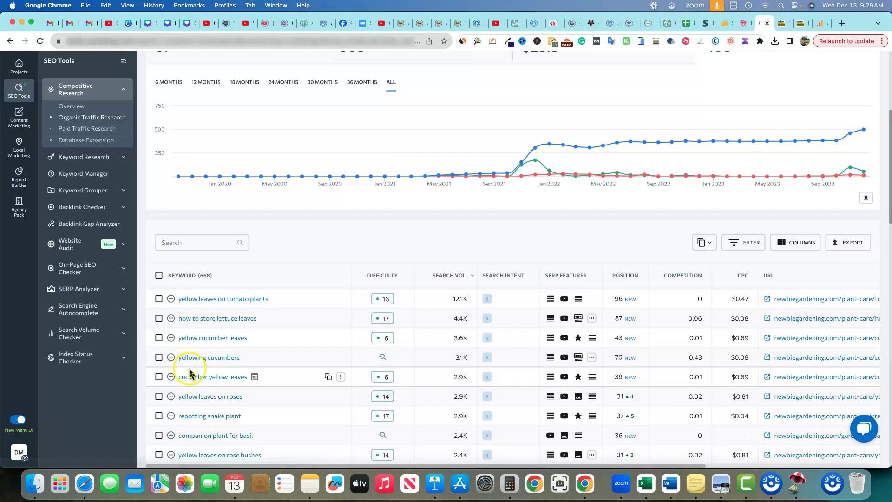
scroll(255, 333, up, 5)
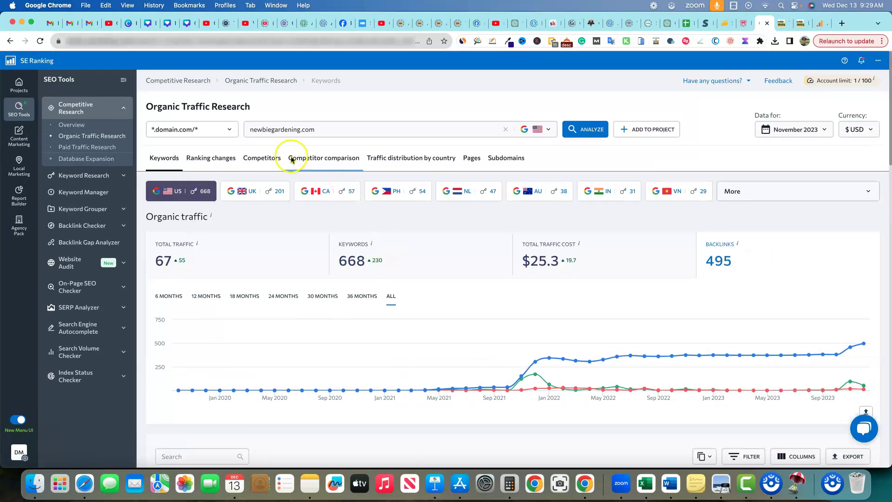
From Projects, open the newbiegardening.com Rankings page: 231 keywords, average position 92.
click(19, 86)
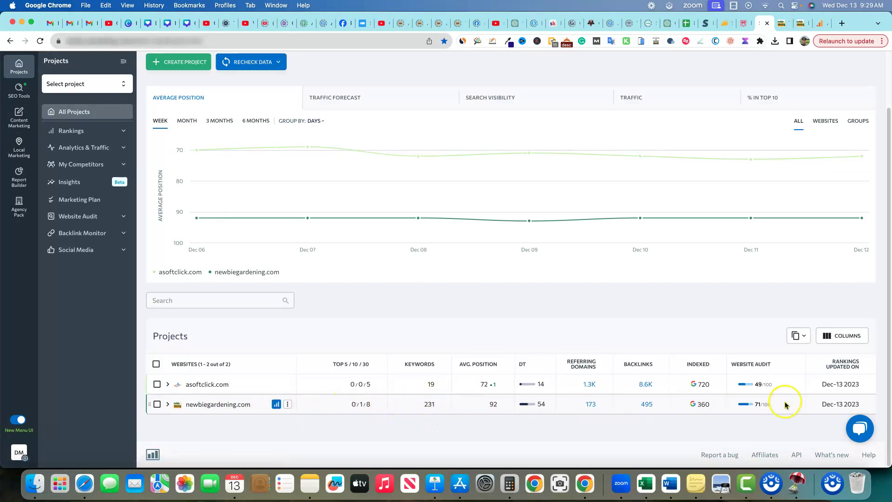
click(275, 405)
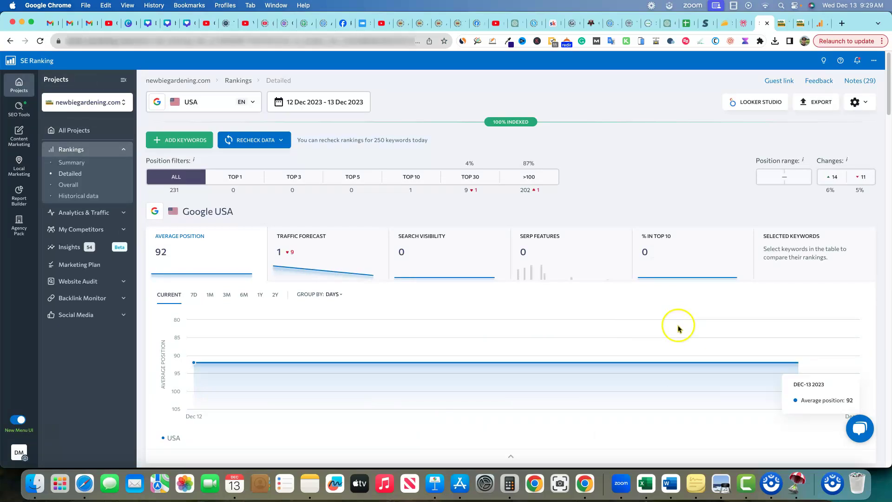
scroll(823, 312, down, 1)
scroll(826, 317, down, 5)
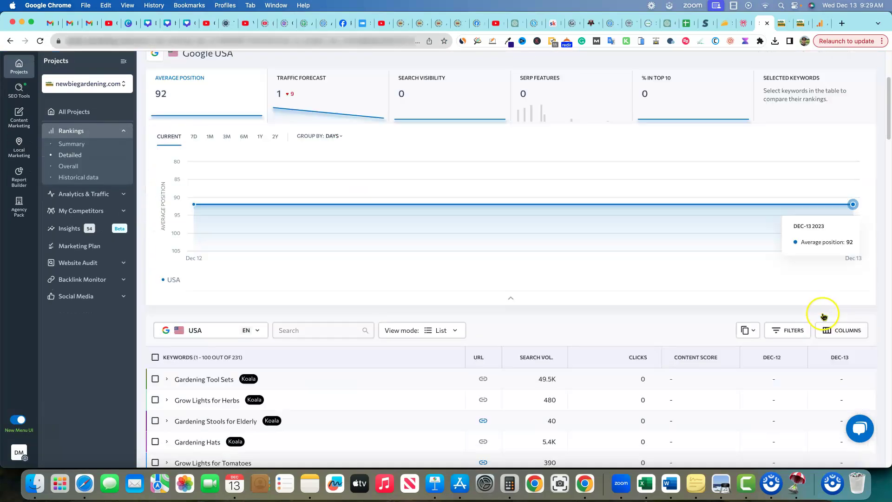
click(843, 255)
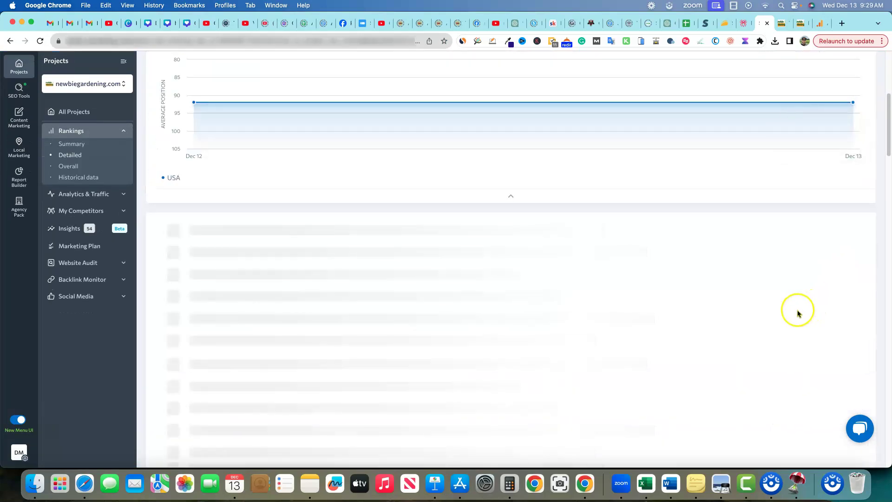
scroll(817, 308, down, 1)
scroll(816, 305, down, 2)
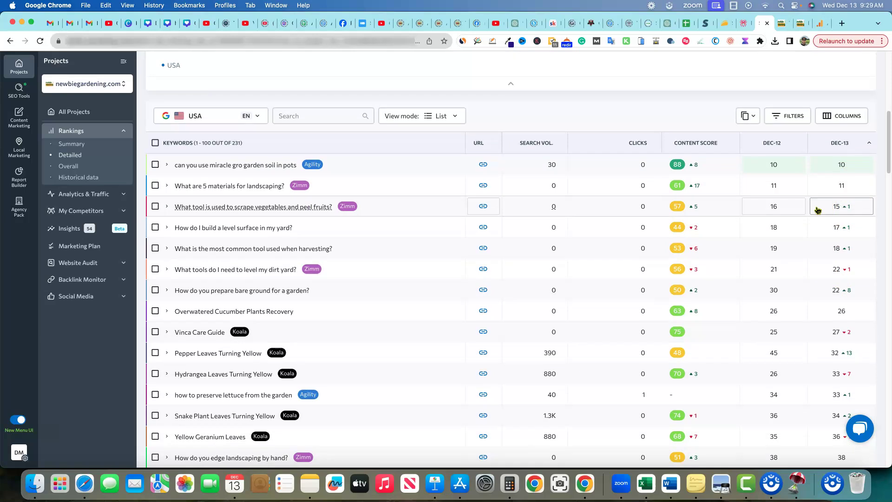
scroll(827, 321, down, 1)
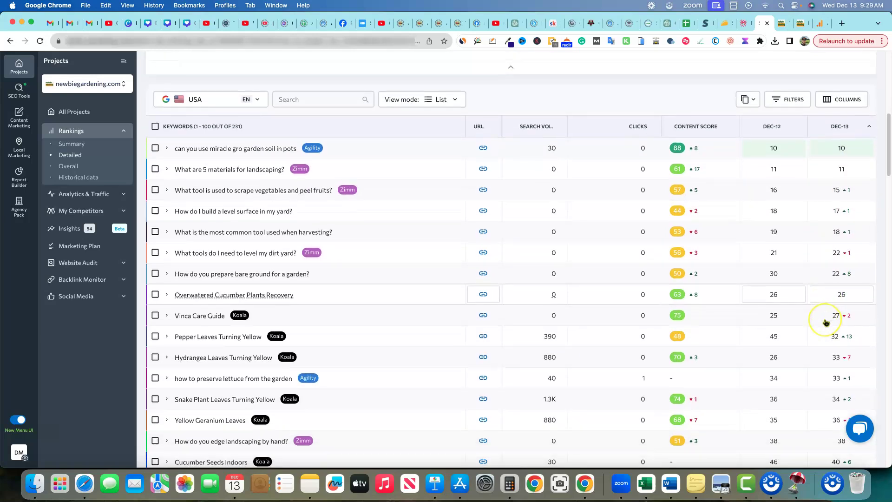
scroll(825, 322, down, 1)
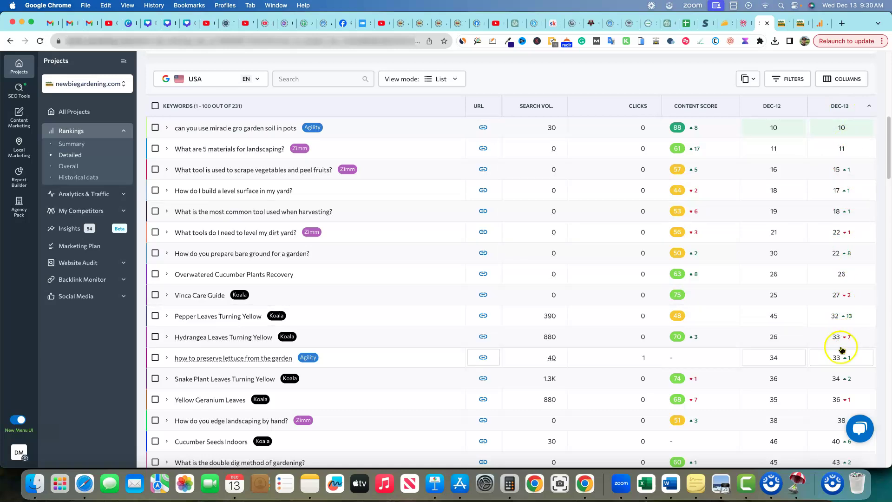
scroll(808, 305, down, 5)
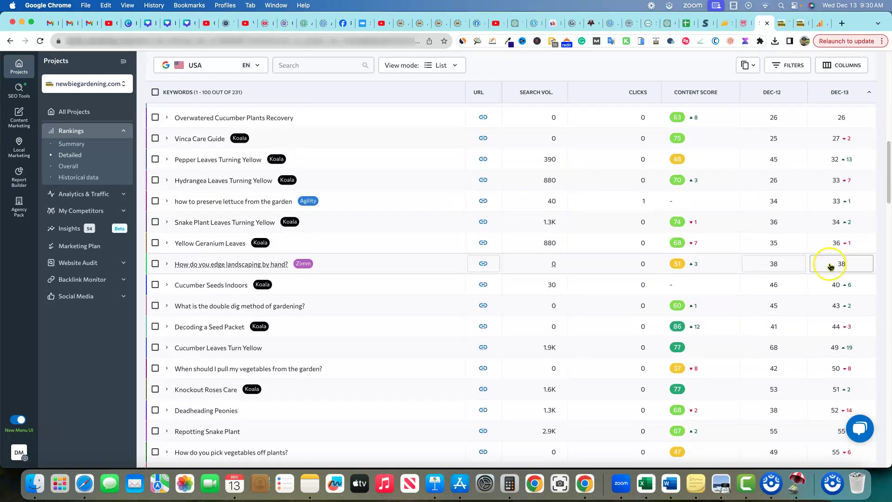
scroll(831, 265, down, 5)
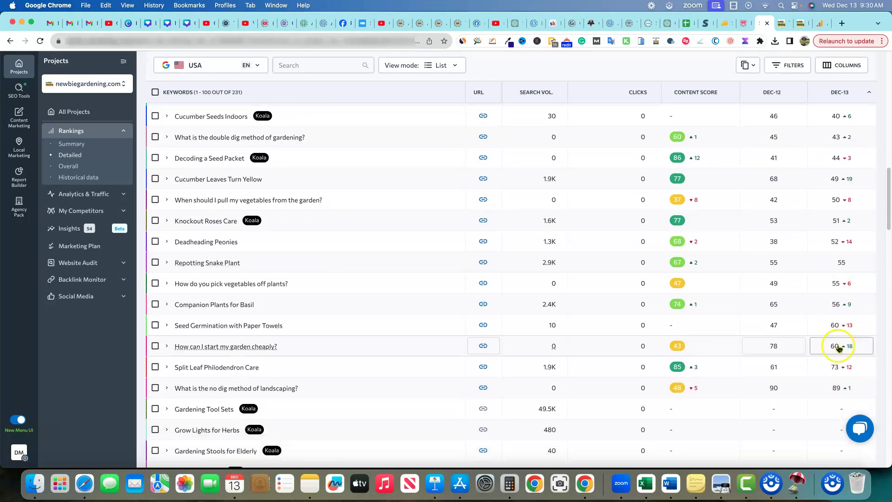
scroll(457, 304, up, 2)
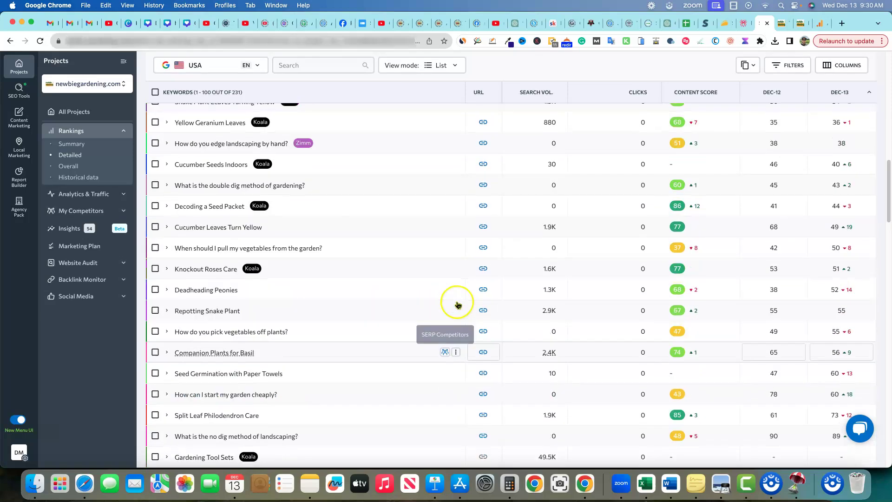
scroll(492, 309, up, 13)
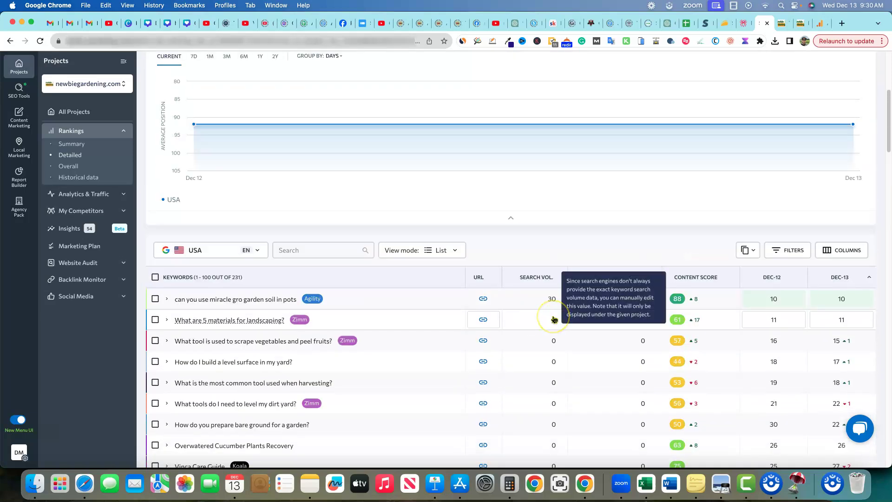
scroll(554, 319, down, 2)
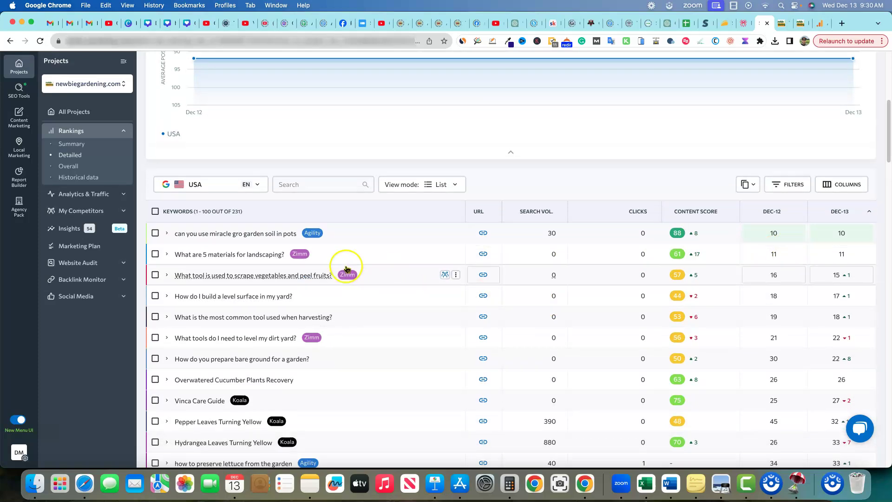
scroll(346, 268, down, 9)
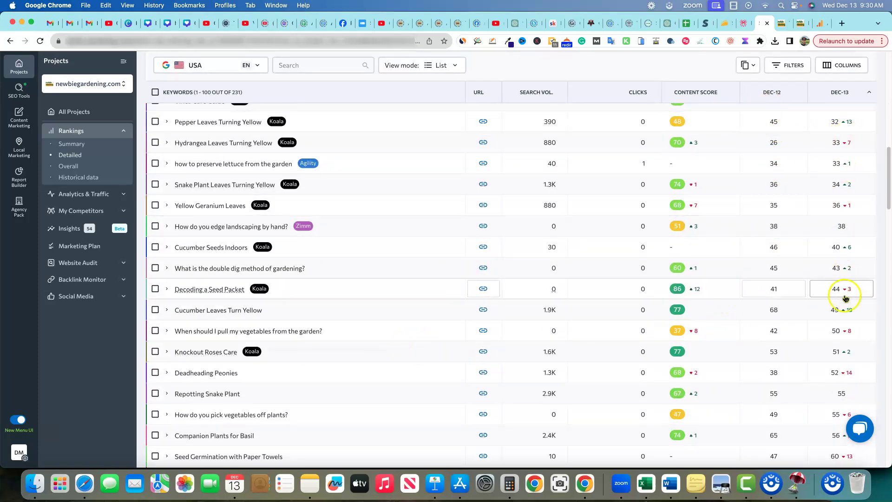
scroll(796, 372, down, 4)
scroll(571, 353, up, 15)
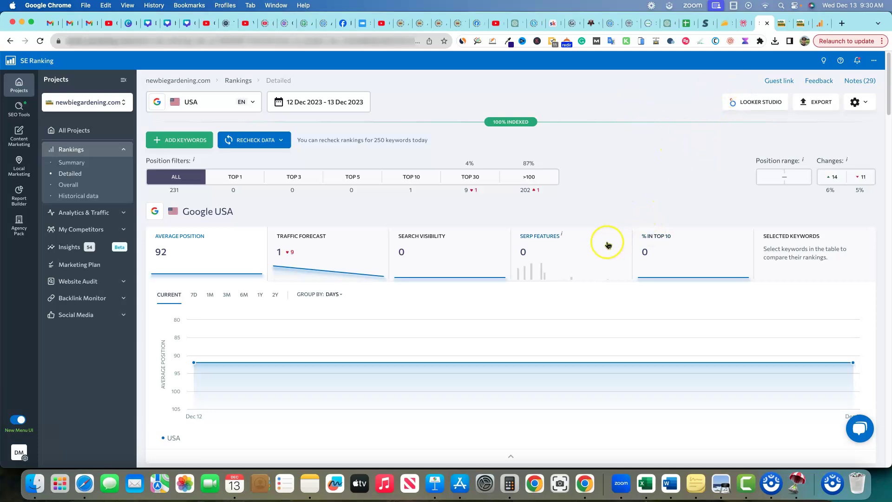
scroll(608, 245, down, 15)
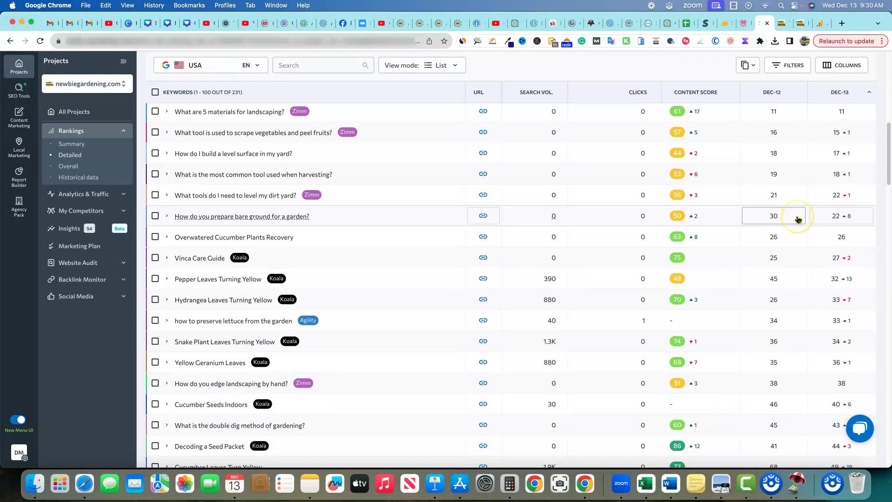
scroll(797, 218, up, 2)
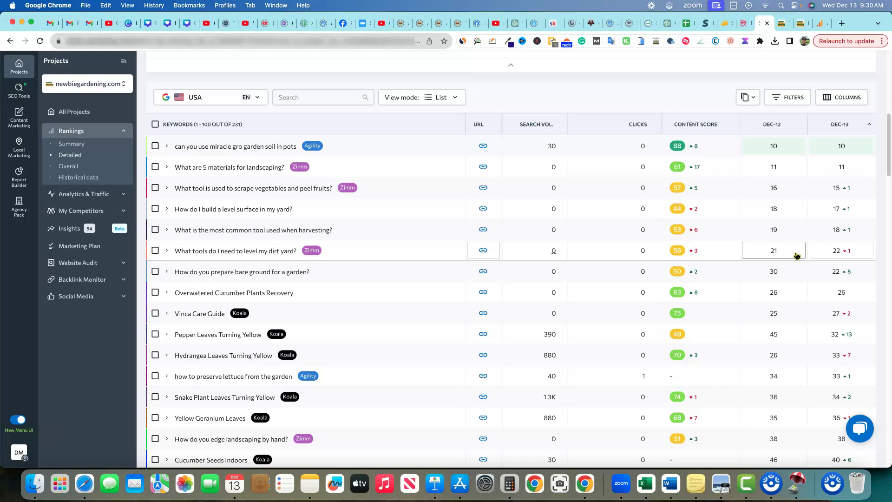
click(790, 256)
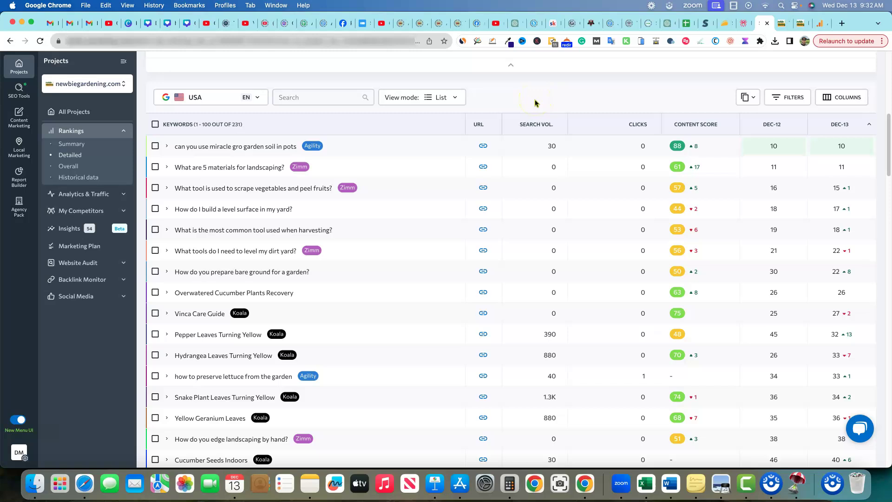
Glance at the Analytics Pages and screens report, then move to SEOcrawl's Search Data dashboard for newbiegardening.com.
scroll(428, 204, up, 10)
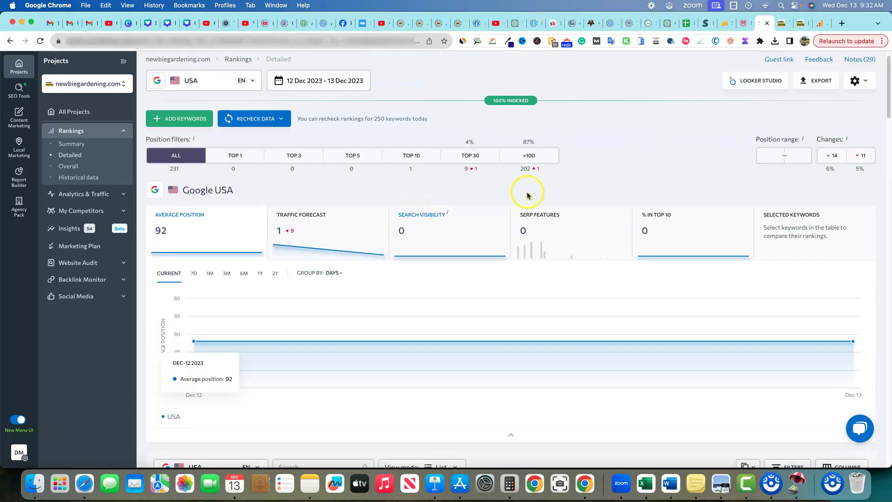
click(818, 23)
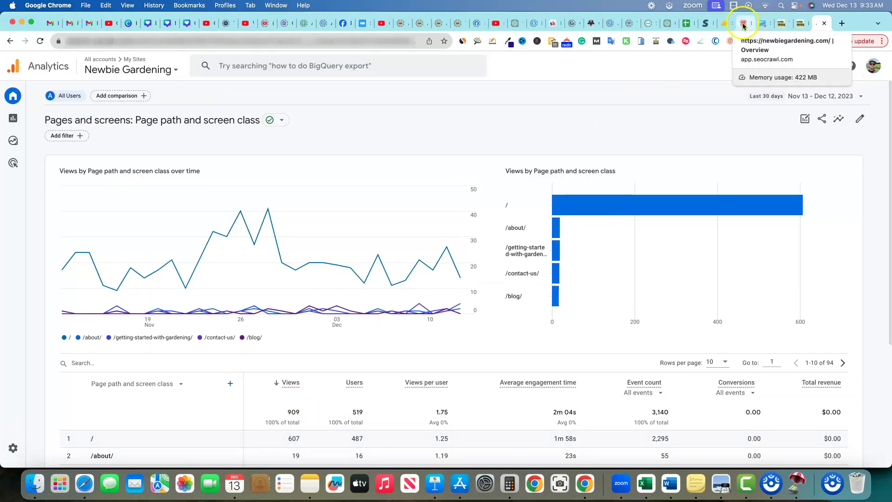
click(744, 23)
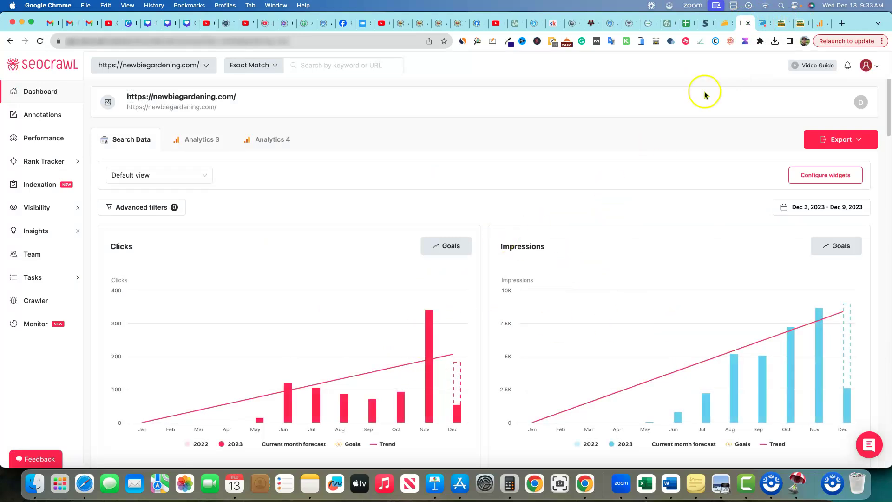
Return to SE Ranking's Competitive Research overview for newbiegardening.com.
click(762, 23)
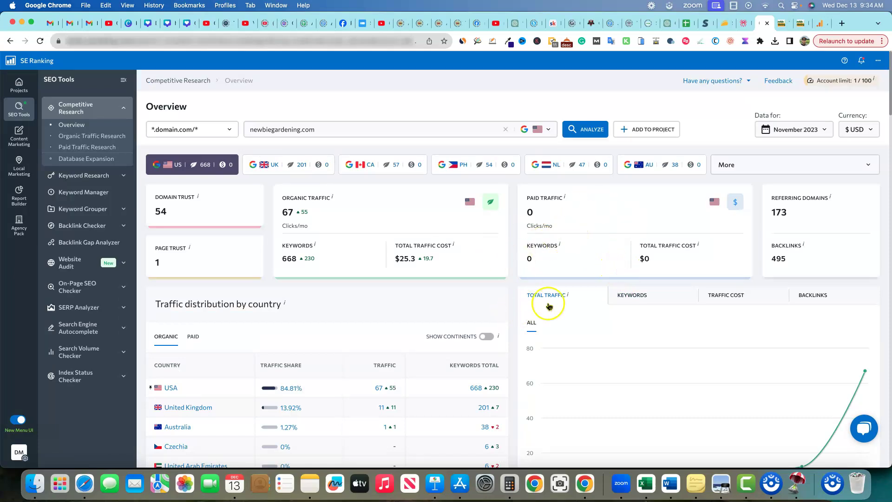
scroll(591, 308, down, 5)
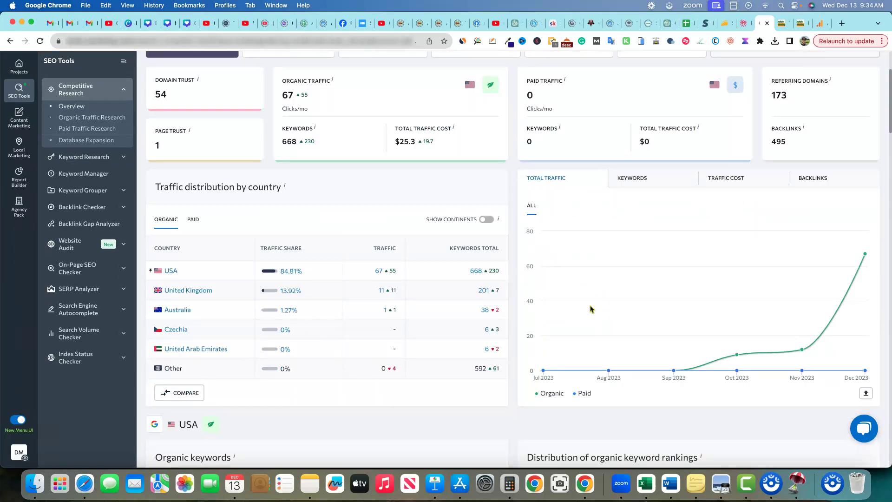
scroll(591, 308, up, 1)
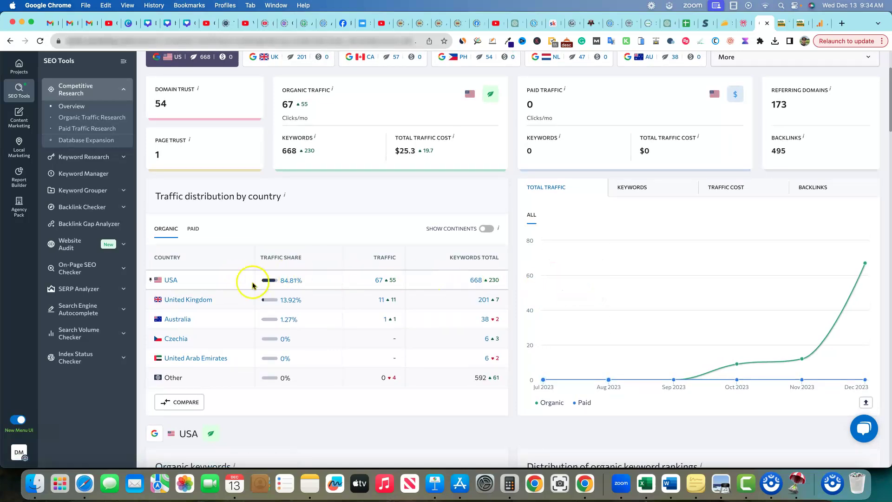
drag(197, 301, 314, 313)
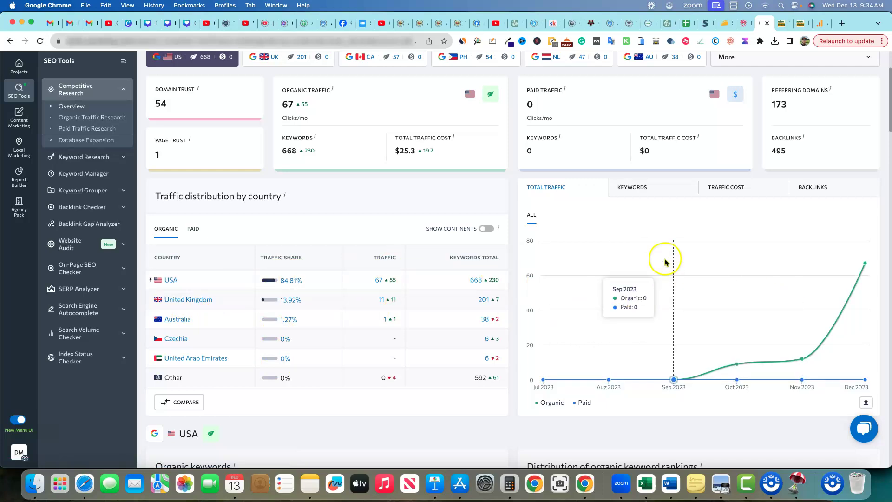
scroll(567, 338, down, 5)
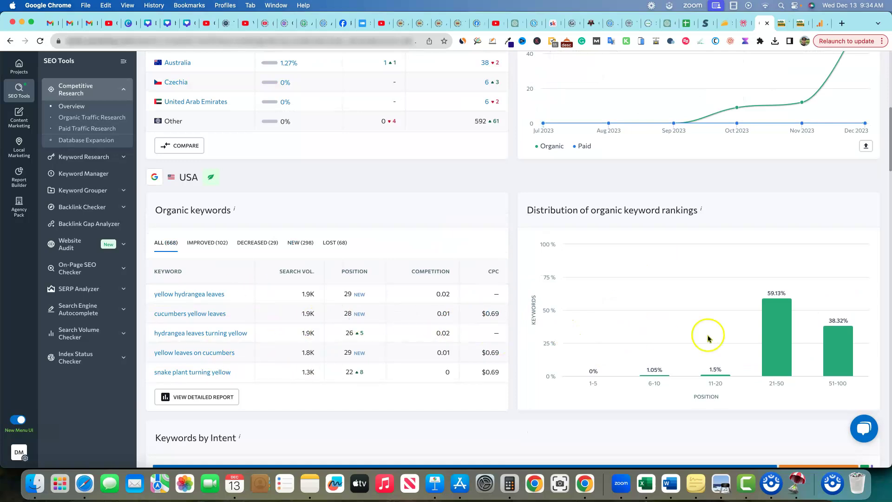
scroll(743, 346, up, 8)
scroll(791, 354, down, 2)
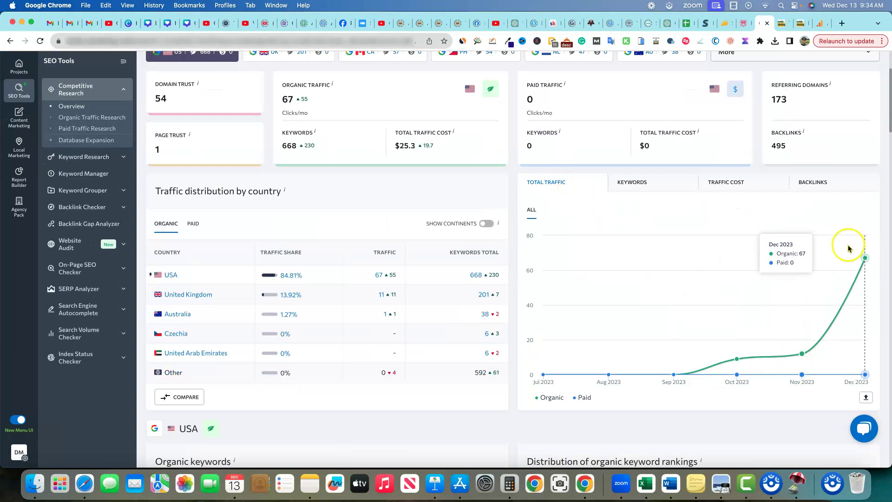
click(664, 183)
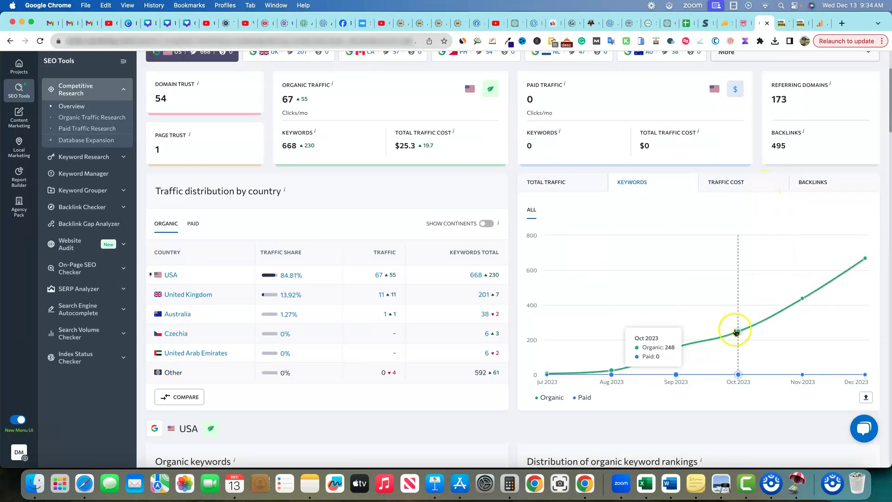
click(710, 184)
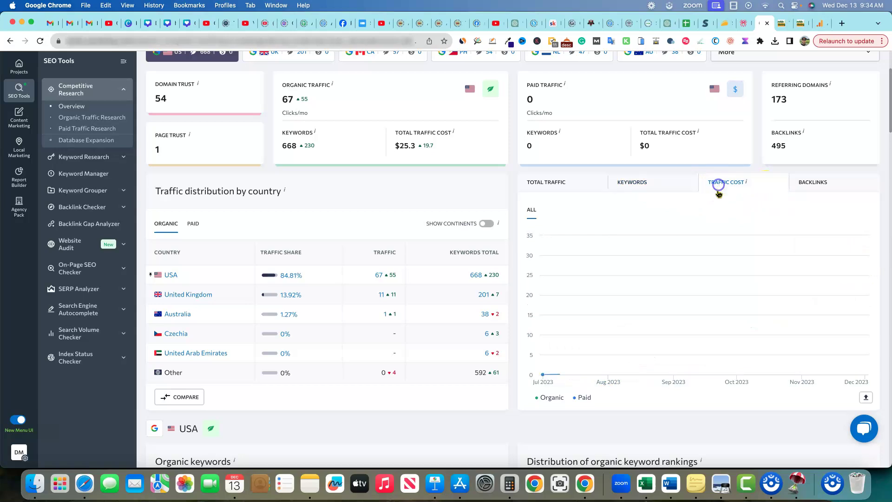
click(815, 183)
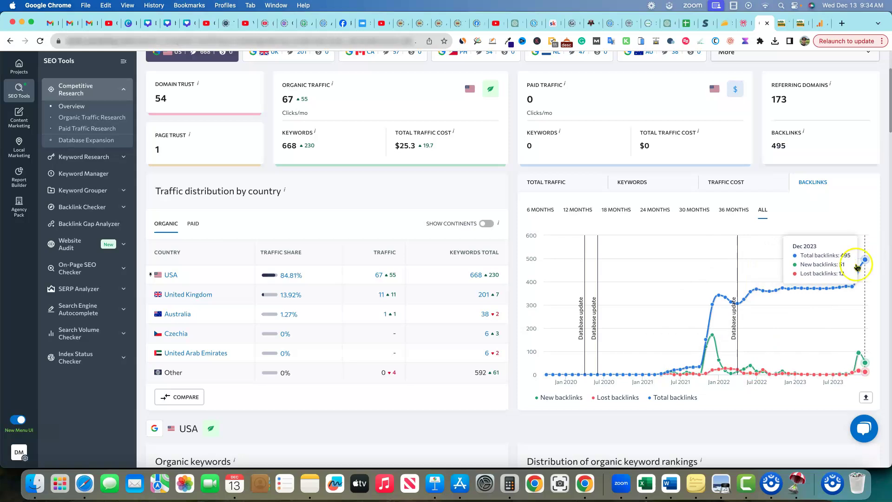
click(548, 182)
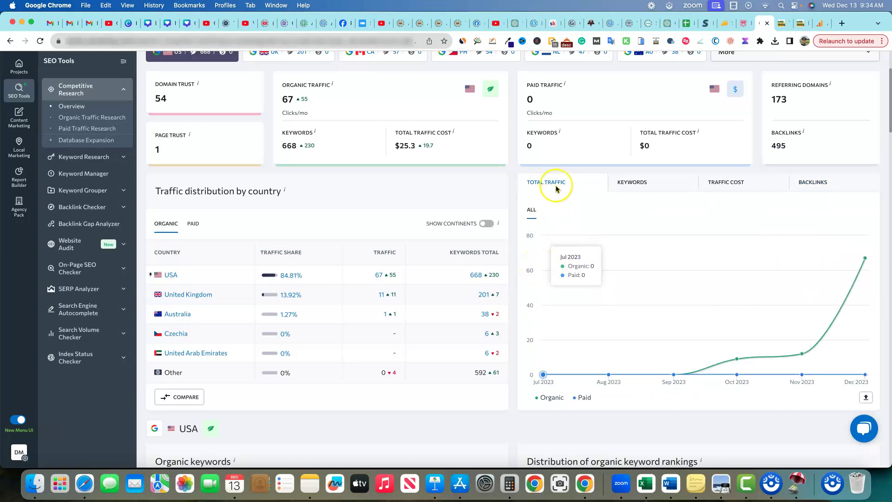
mouse_move(854, 256)
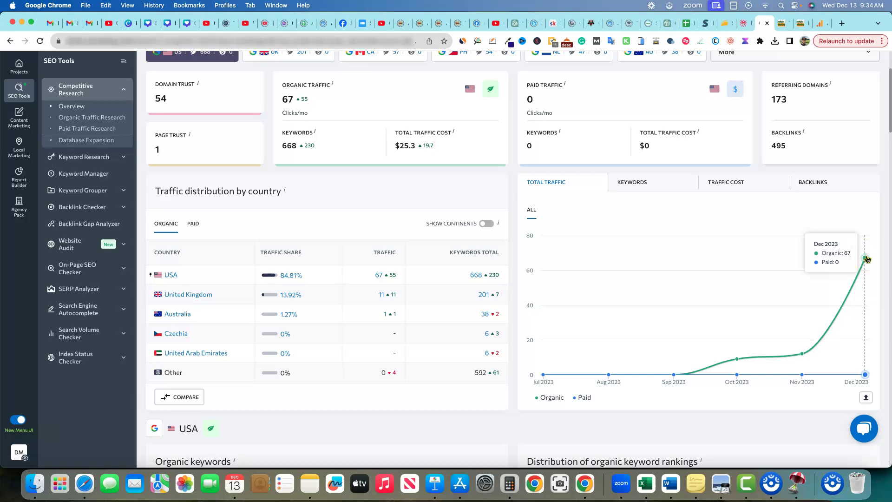
click(866, 258)
On the newbiegardening.com overview, view the organic keywords growth chart, then switch back to total traffic.
scroll(566, 352, up, 3)
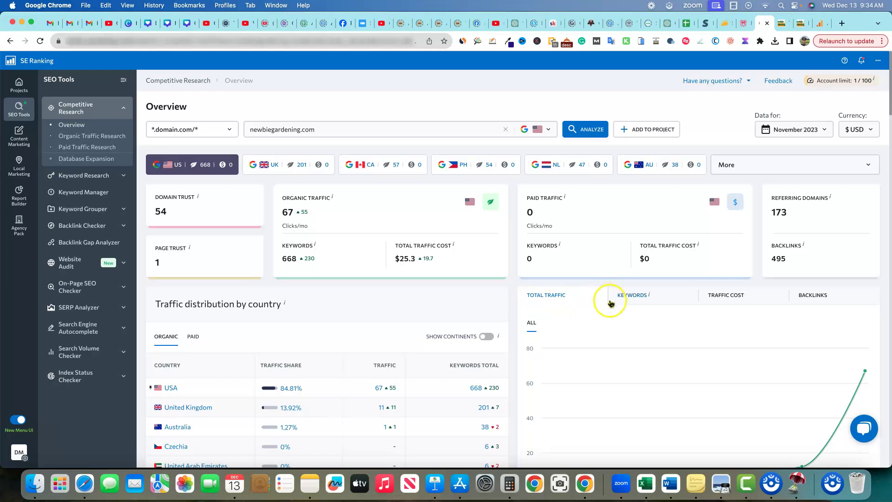
scroll(743, 326, down, 1)
click(650, 277)
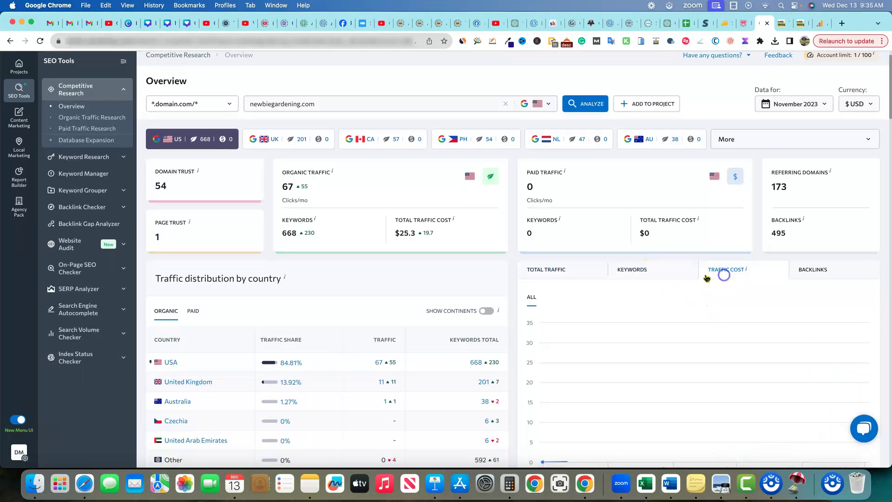
click(546, 269)
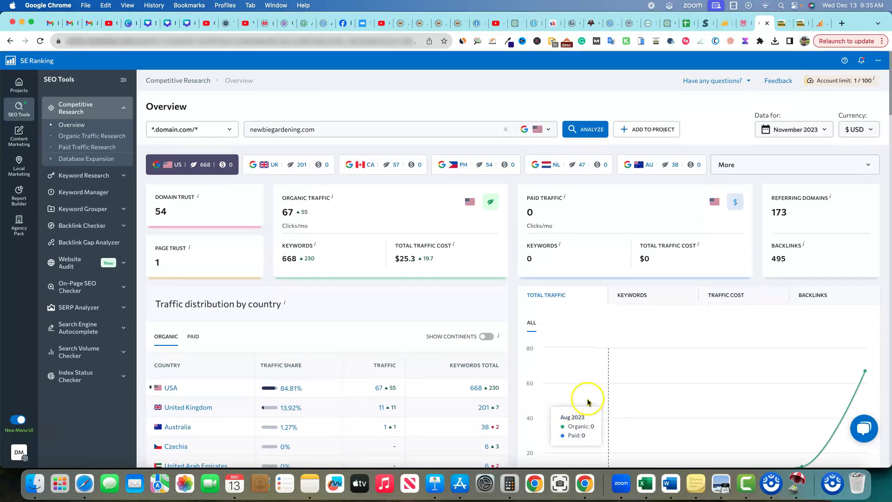
scroll(599, 394, up, 1)
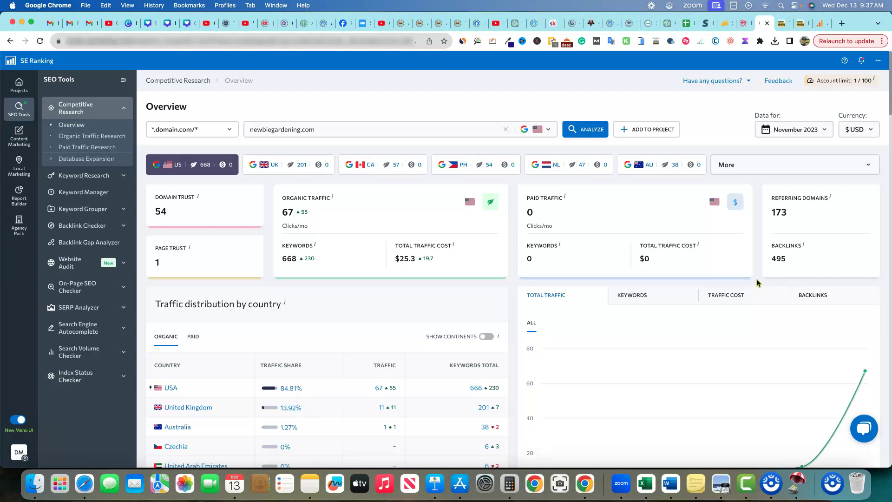
click(786, 313)
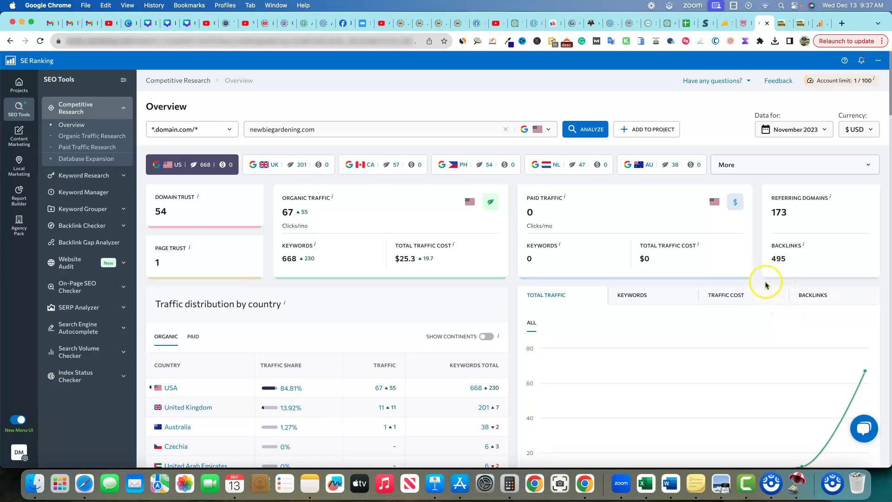